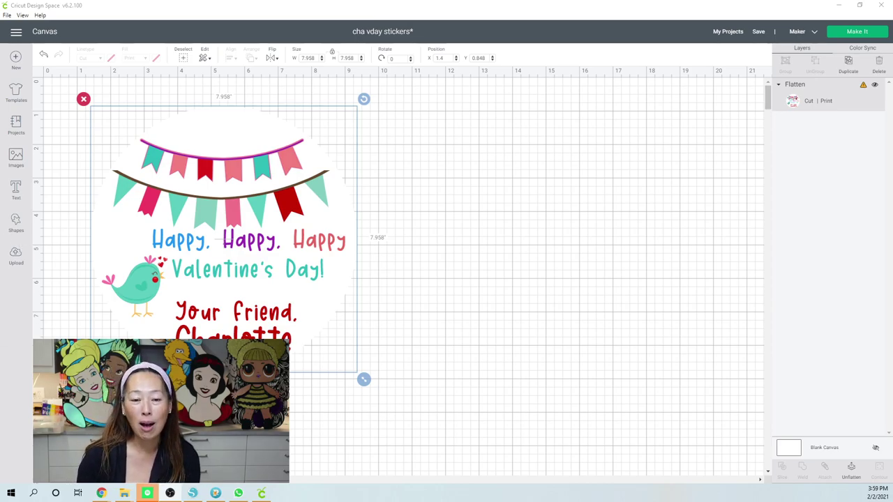
Step: Click empty canvas to deselect the flattened Valentine's sticker layer
click(593, 317)
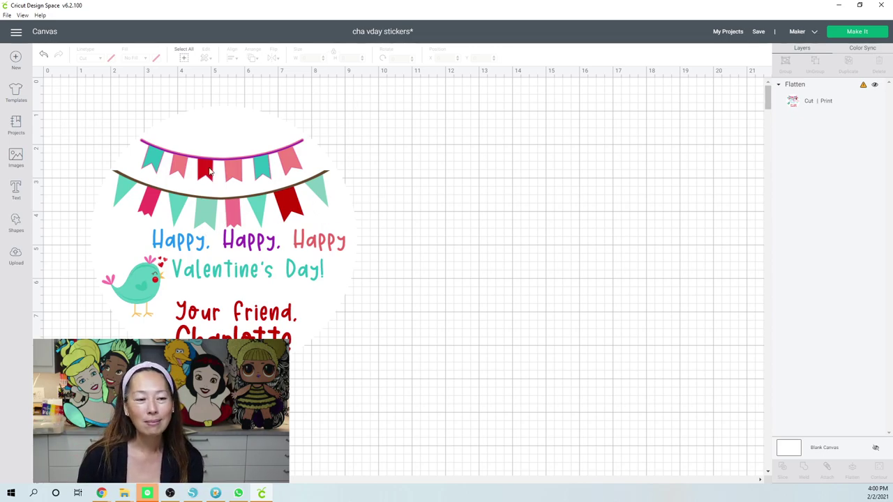
Step: Add a white Circle shape to the right of the sticker, then bring up Images
click(19, 223)
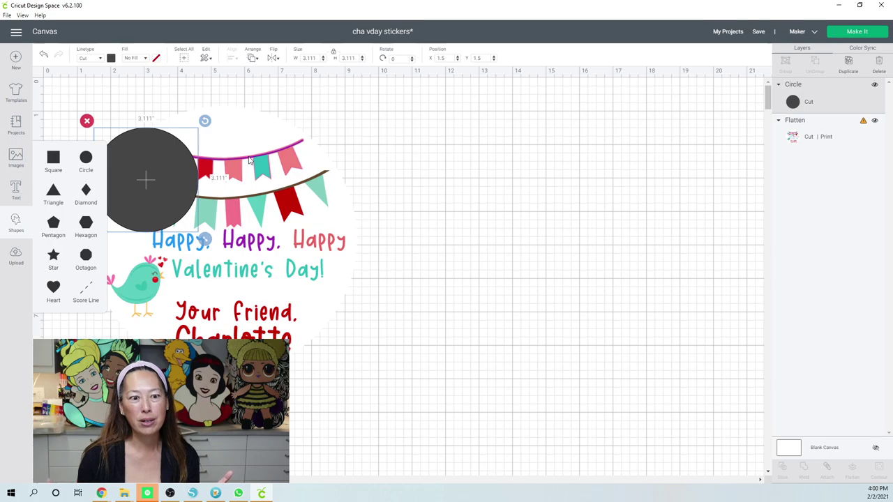
drag(165, 169, 511, 162)
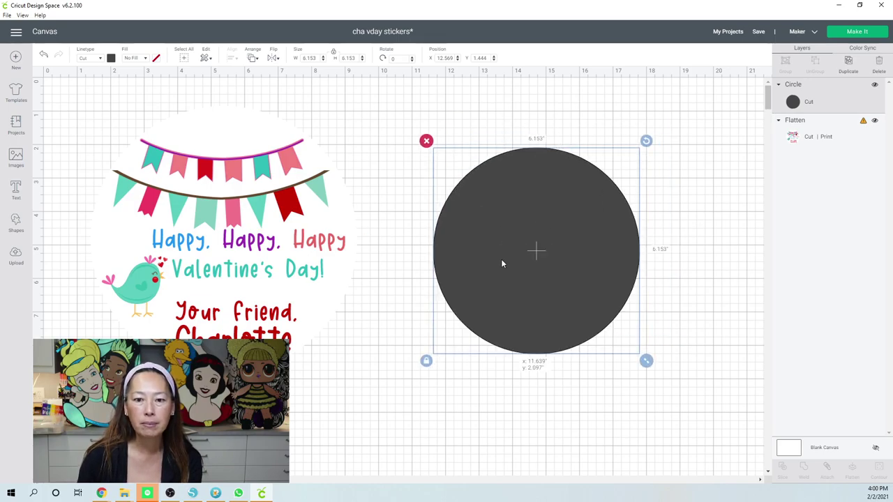
click(111, 58)
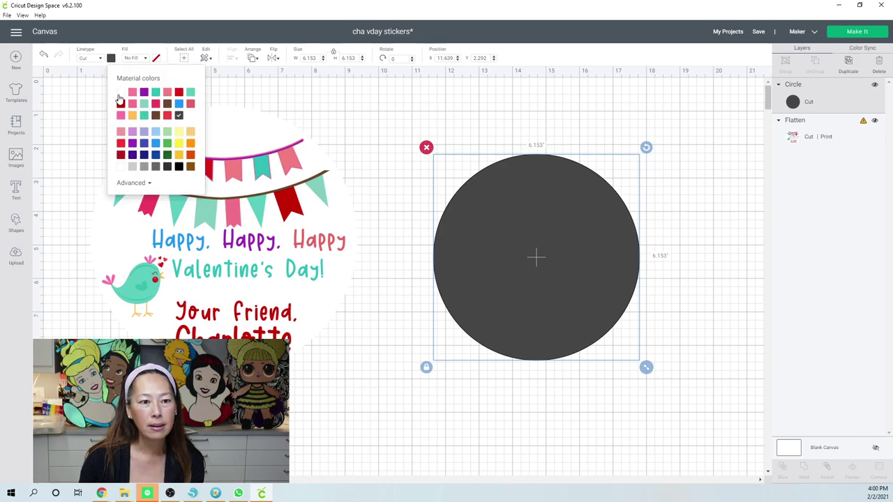
click(120, 93)
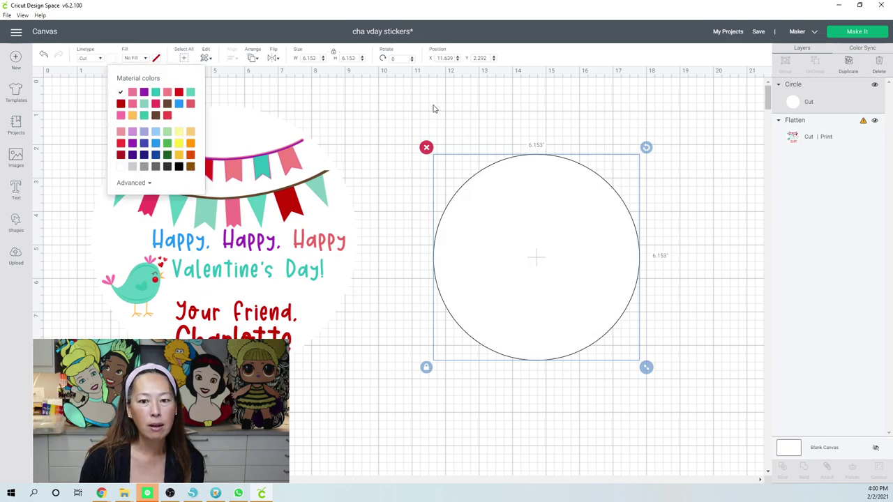
click(312, 135)
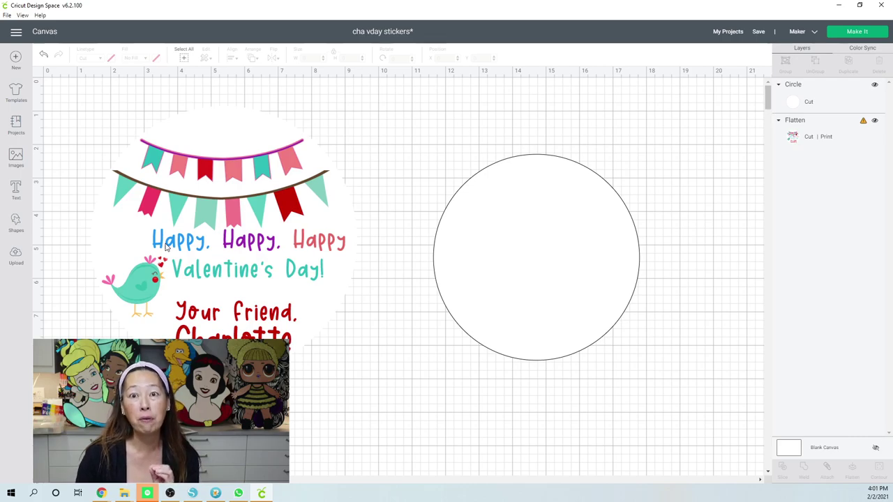
click(16, 158)
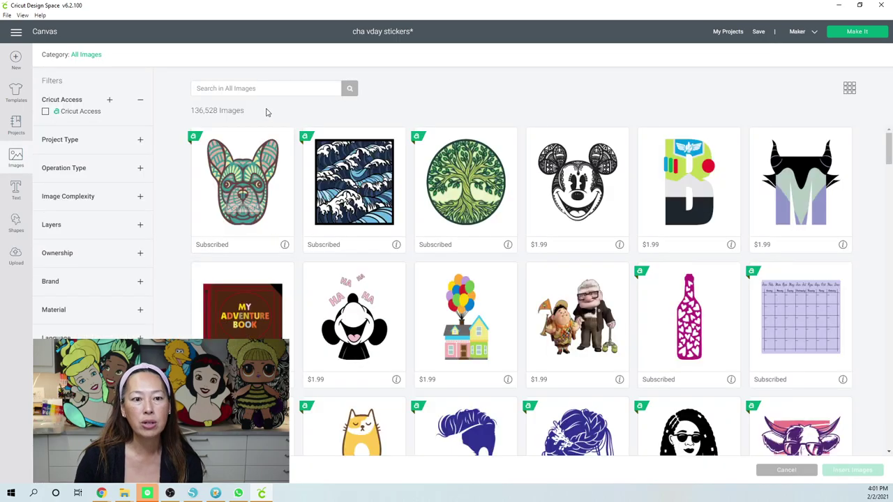
Step: Search the image library for "valentine's bird" and browse the results
click(266, 88)
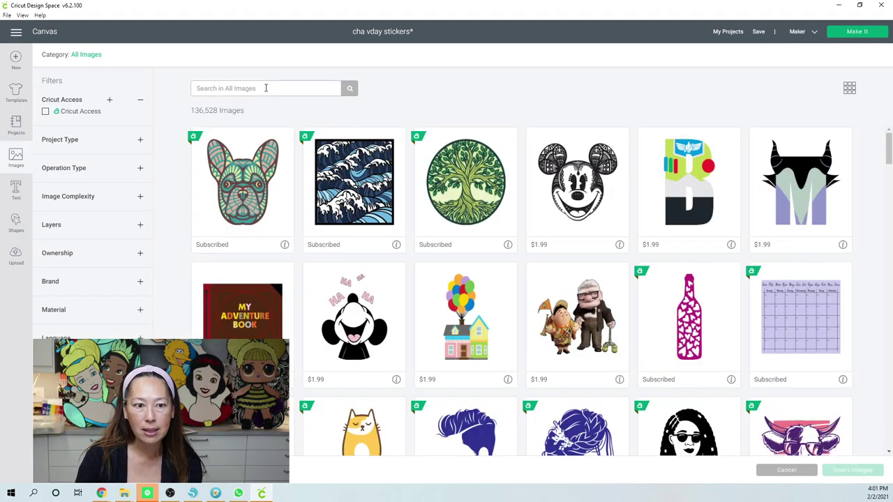
text(valetnine's bird)
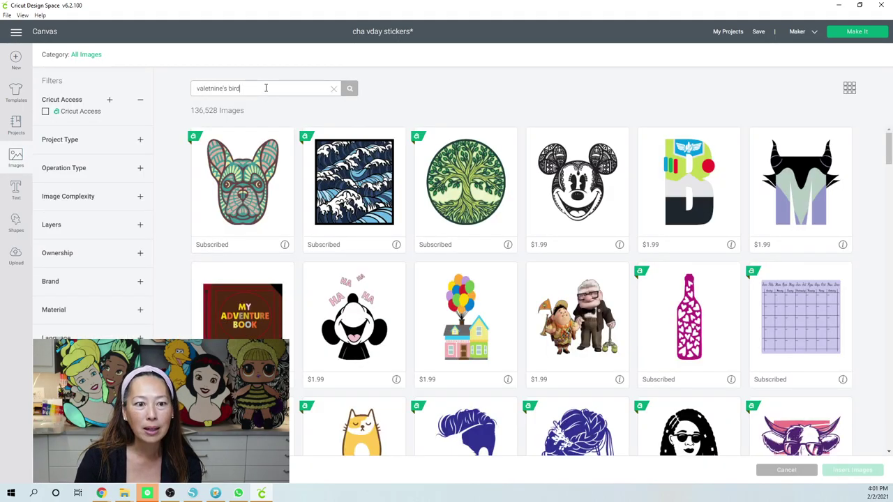
key(BackSpace)
key(BackSpace)
key(BackSpace)
key(BackSpace)
key(BackSpace)
key(BackSpace)
key(BackSpace)
key(BackSpace)
key(BackSpace)
key(BackSpace)
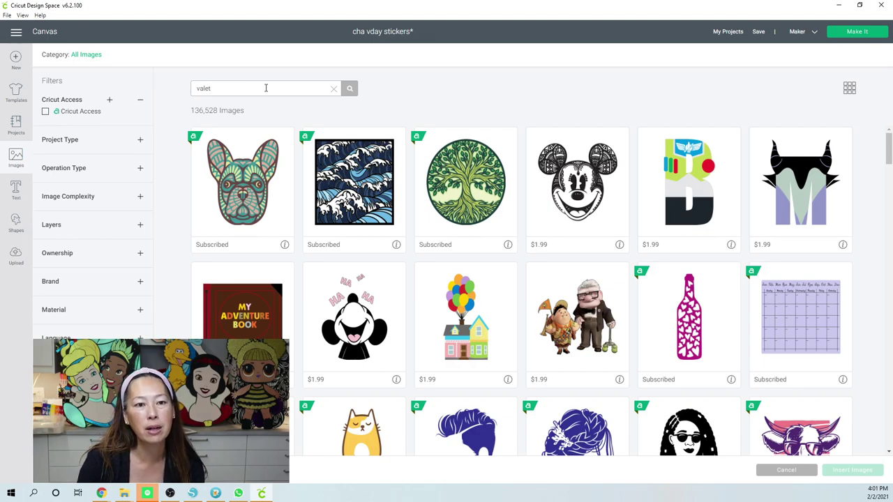
text(ntine's b)
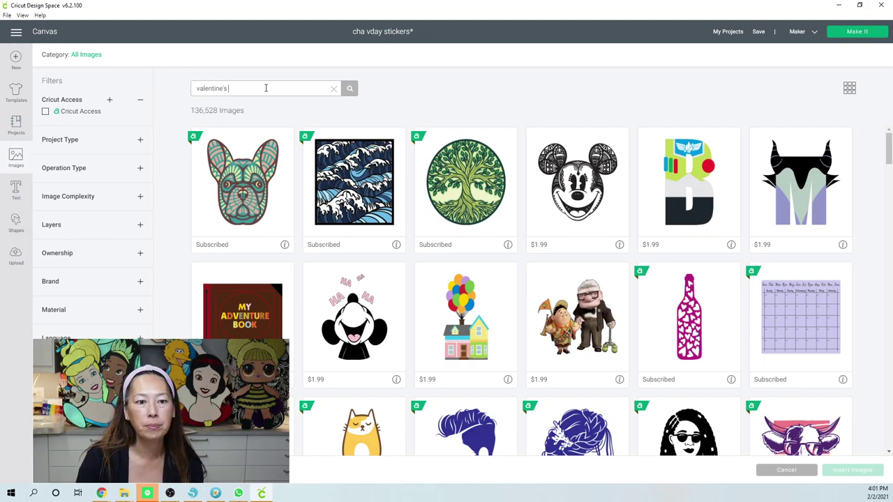
text(ird)
key(Return)
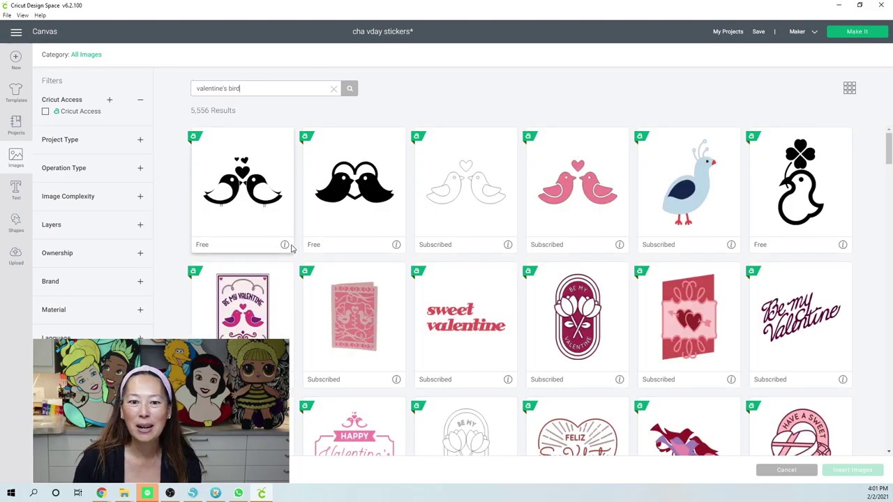
scroll(290, 255, down, 3)
scroll(289, 255, down, 4)
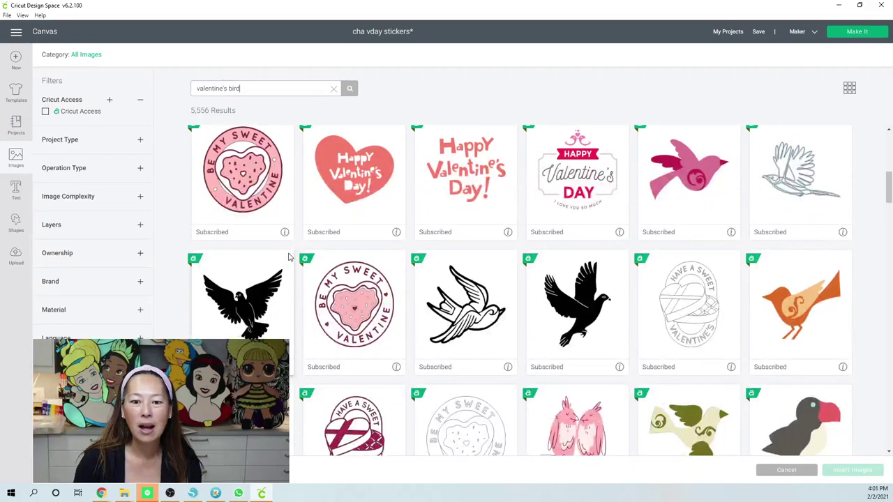
scroll(279, 245, up, 7)
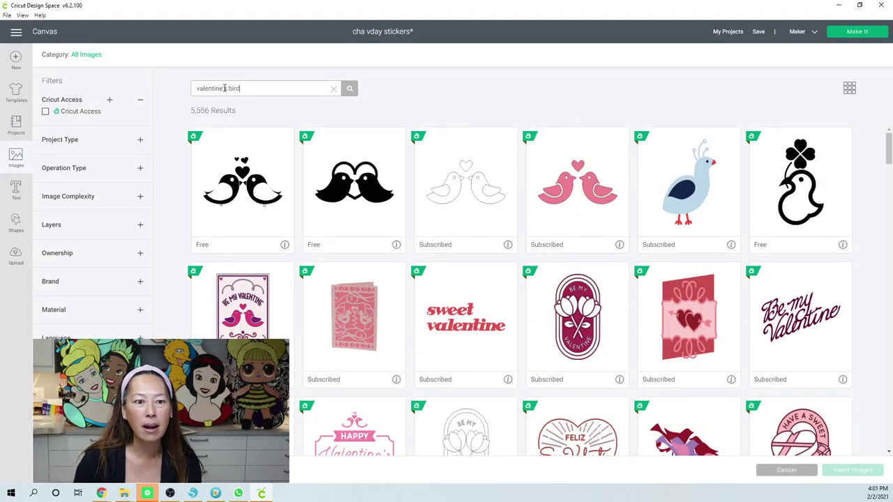
Step: Refine the search to "valentine bird" and choose the teal Valentine Bird image
click(225, 88)
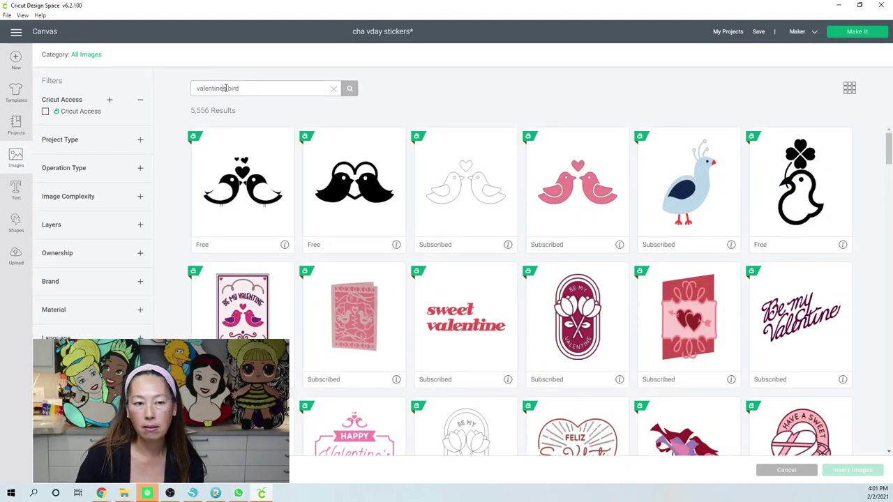
text(s)
key(Return)
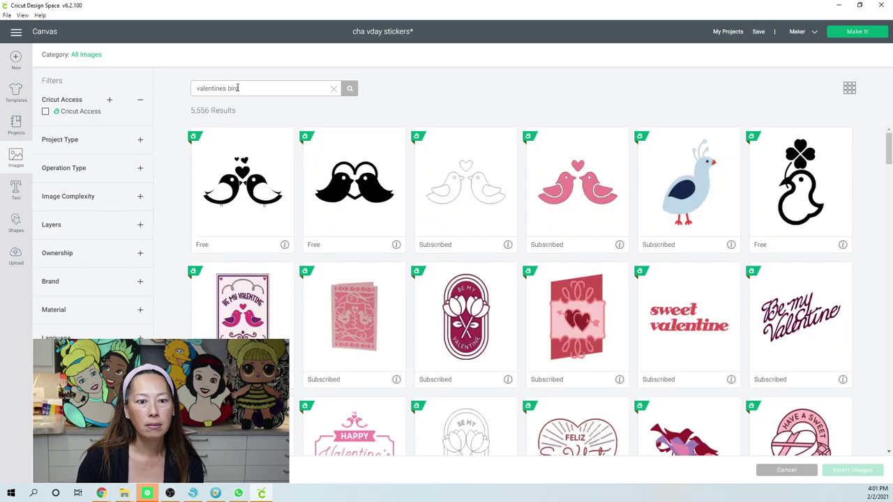
key(BackSpace)
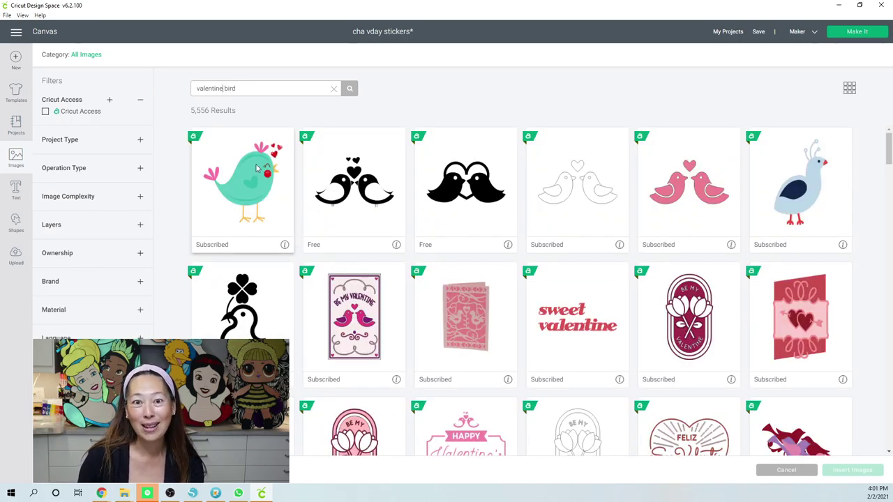
click(241, 194)
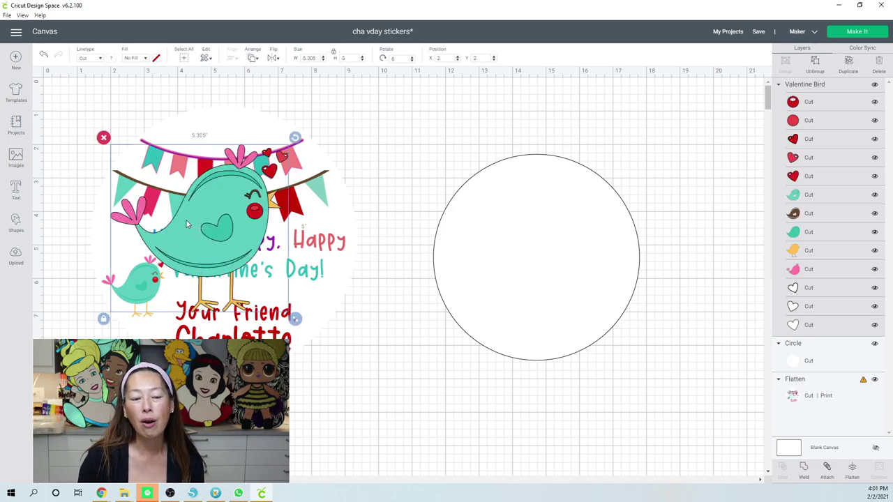
Step: Move the Valentine Bird into the circle, shrinking it to about 3.6 inches wide
drag(201, 228, 529, 253)
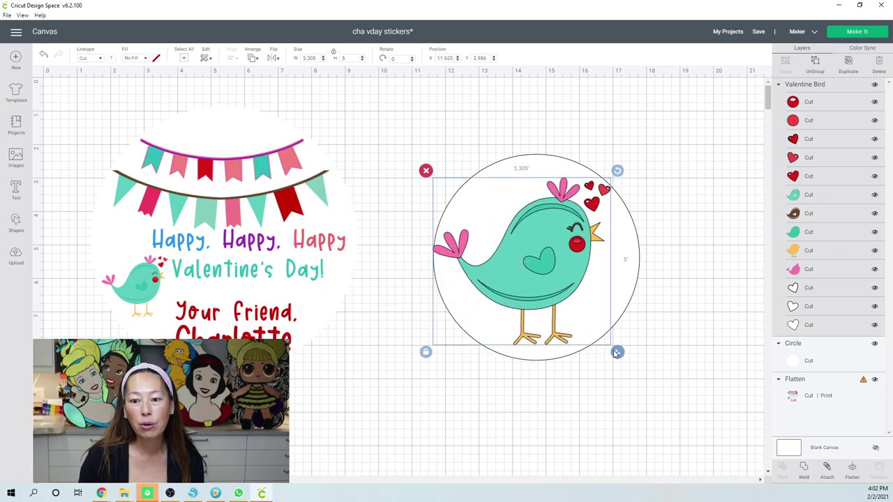
drag(578, 325, 564, 300)
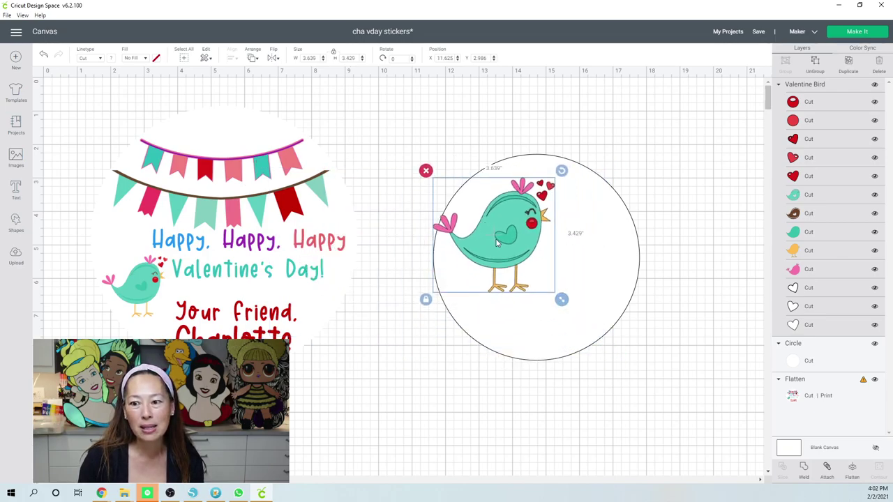
drag(515, 231, 520, 274)
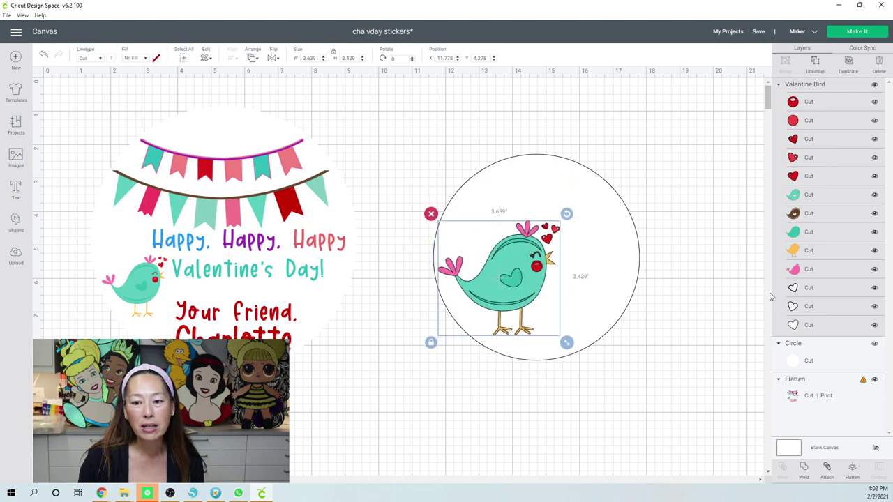
Step: Recolour the bird's yellow legs layer orange
click(803, 251)
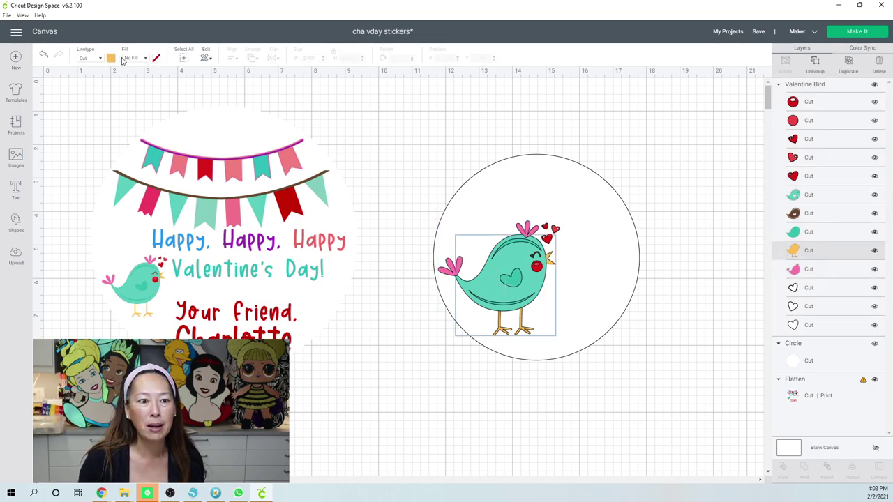
click(110, 58)
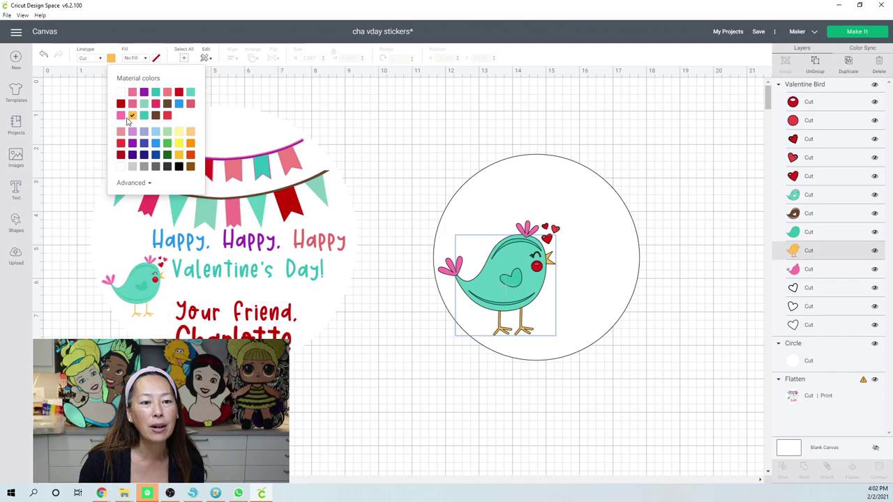
click(190, 144)
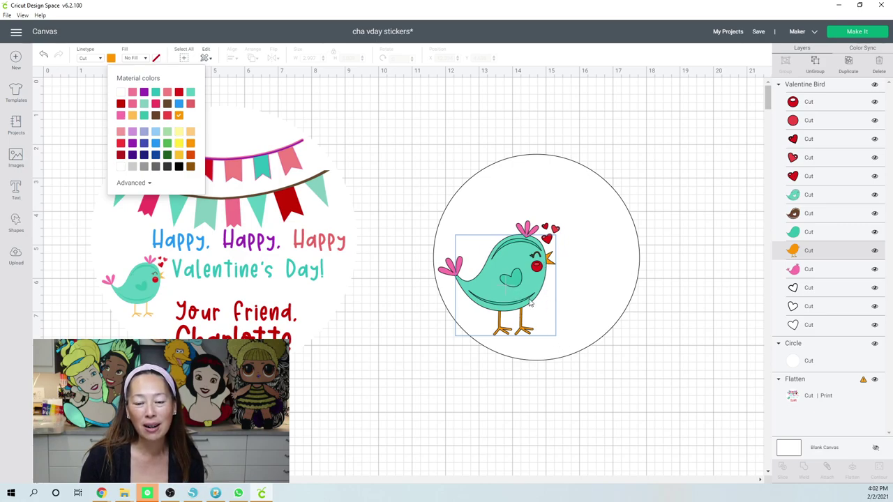
Step: Resize the whole bird to 2.833 × 2.67 inches and nudge it down in the circle
click(554, 331)
drag(565, 341, 539, 317)
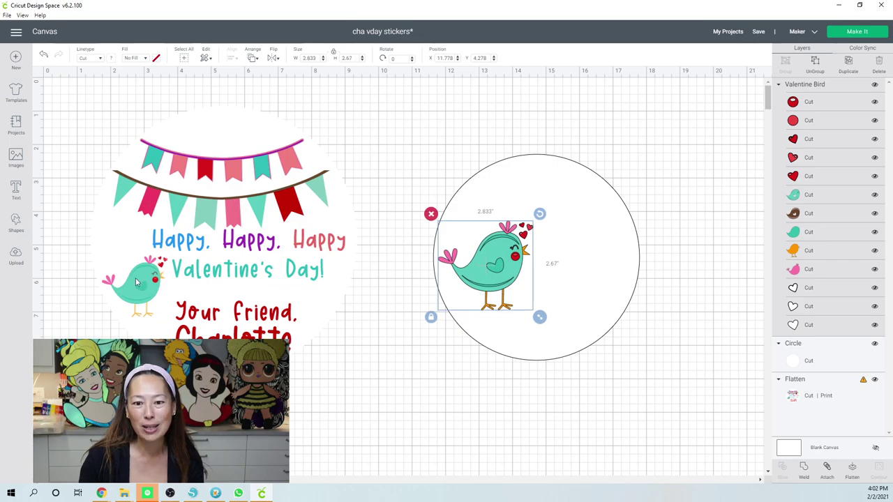
drag(505, 256, 510, 277)
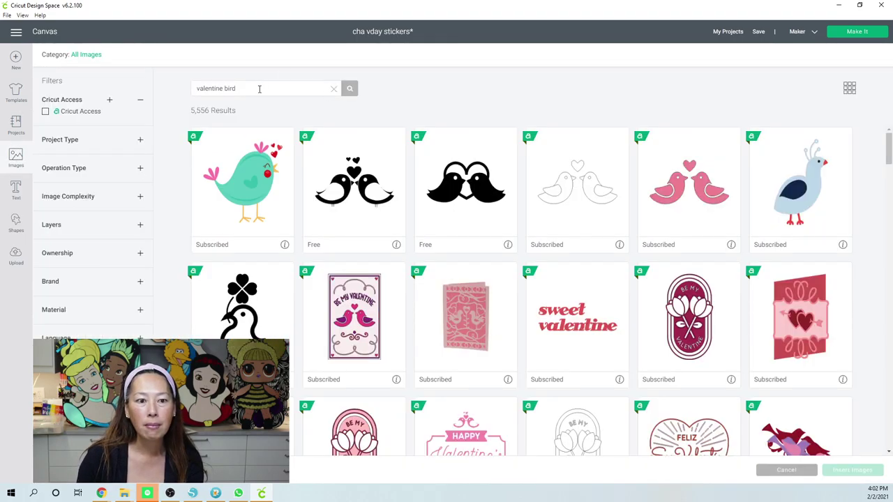
Step: Search the image library for 'banner' and select the colourful bunting image
triple_click(259, 88)
text(ba)
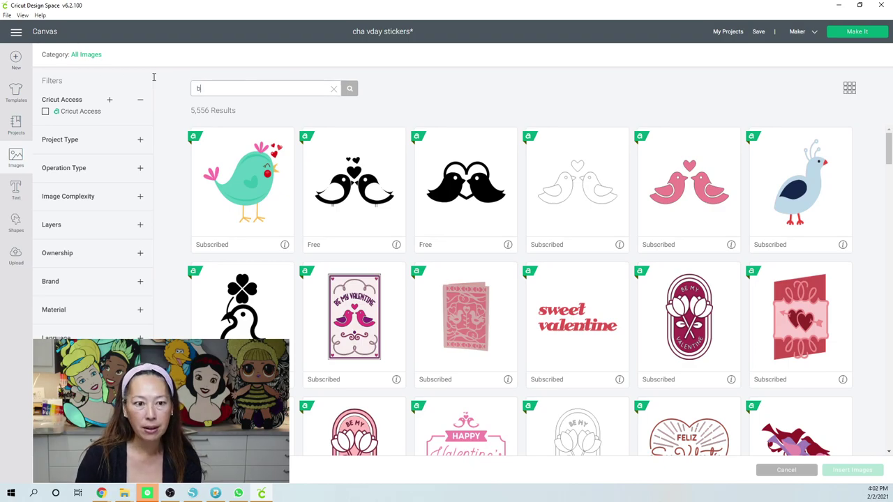
text(nner)
key(Return)
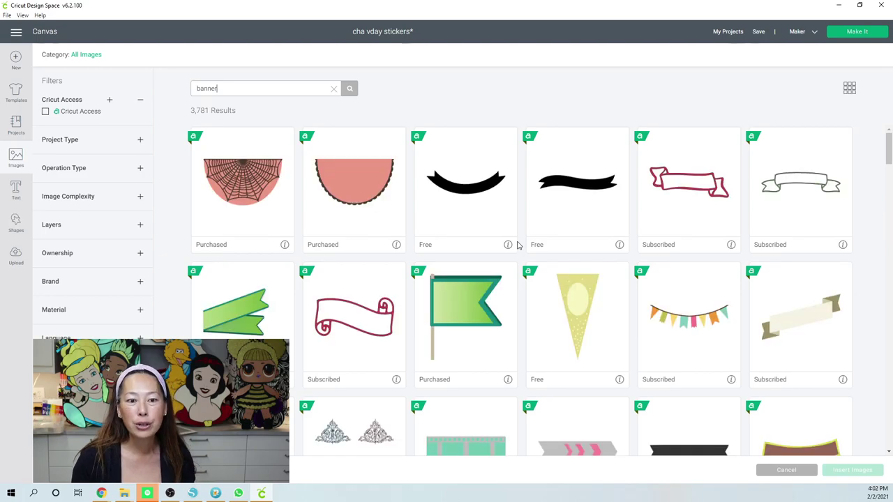
scroll(541, 262, down, 2)
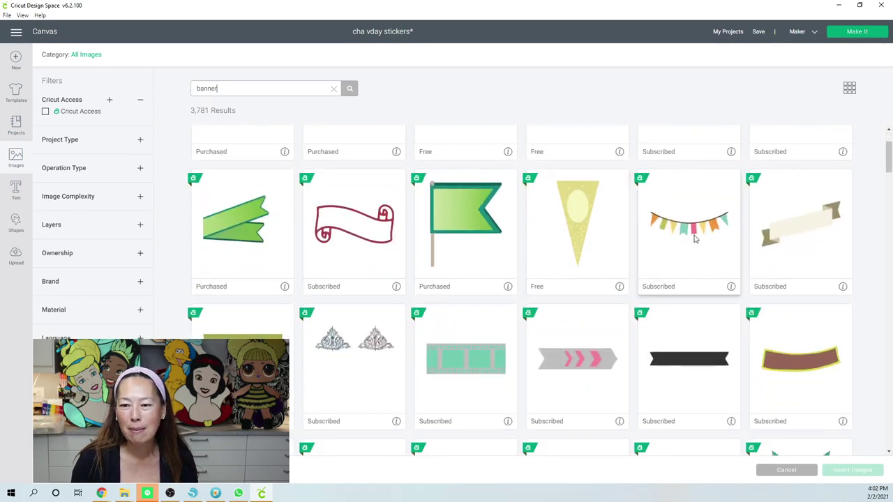
click(696, 236)
Step: Scroll further through the banner results and select a second bunting banner to insert
scroll(478, 291, down, 8)
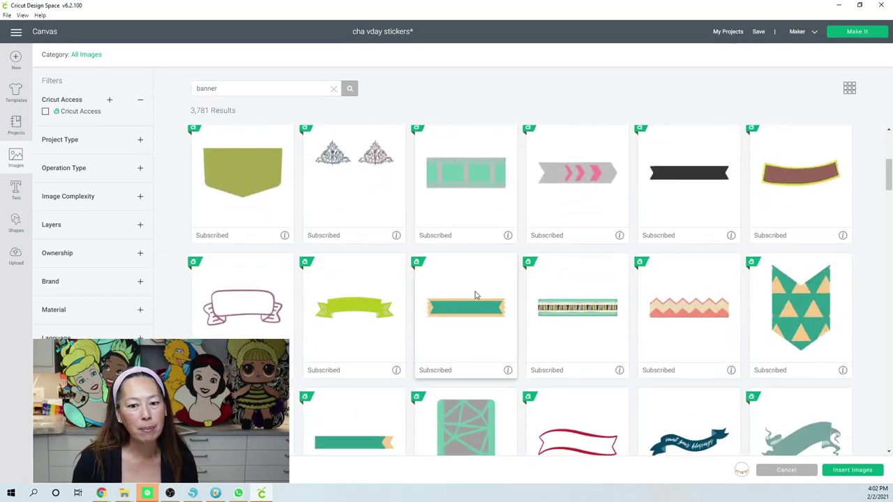
scroll(475, 294, down, 8)
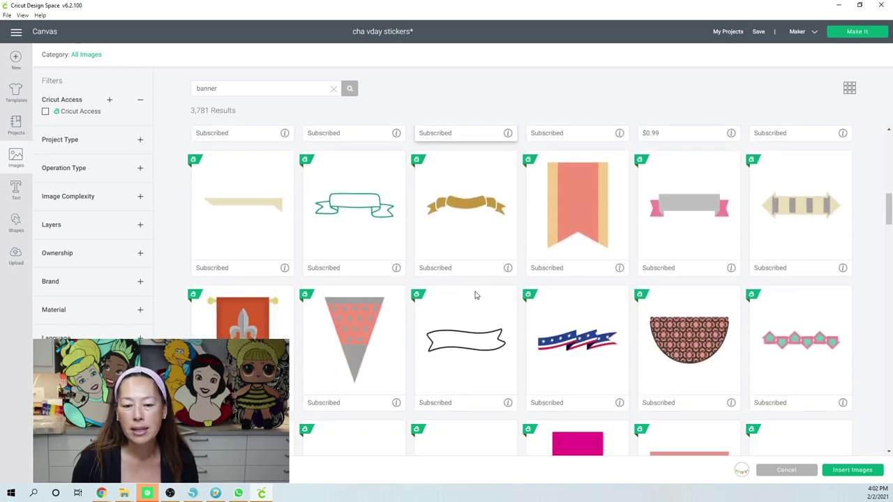
scroll(475, 294, down, 8)
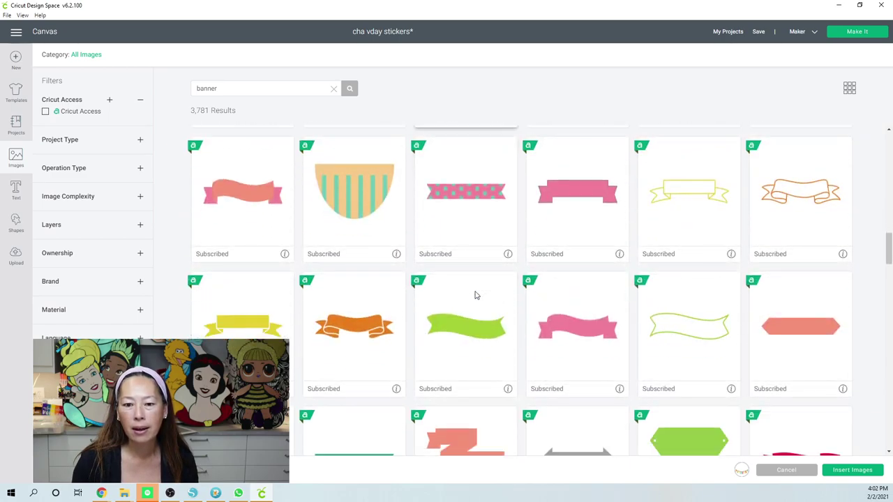
scroll(475, 294, down, 8)
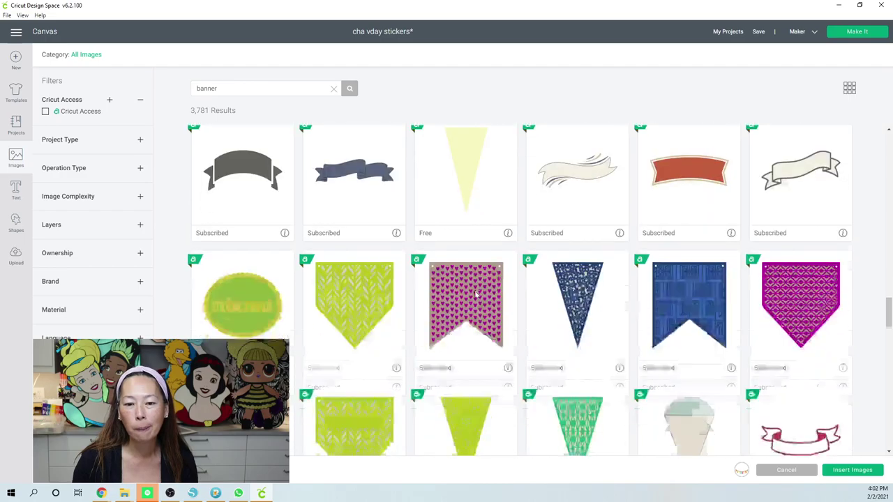
scroll(475, 294, down, 8)
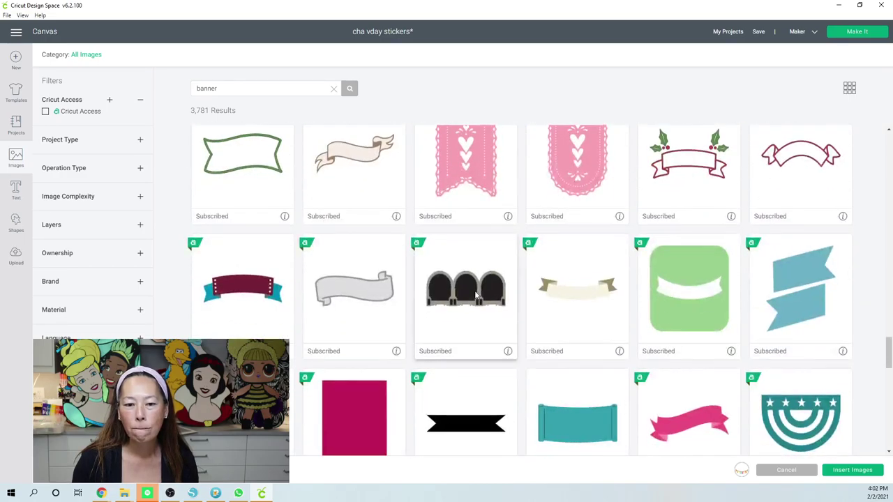
scroll(475, 294, down, 1)
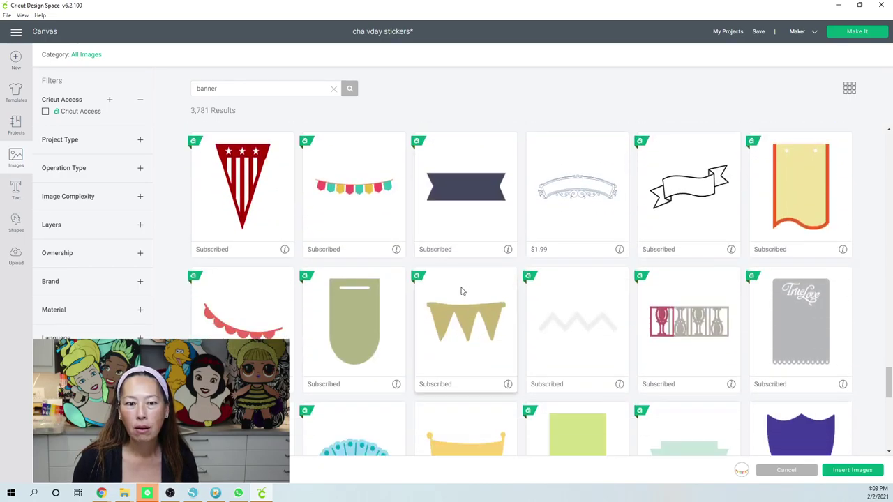
click(351, 217)
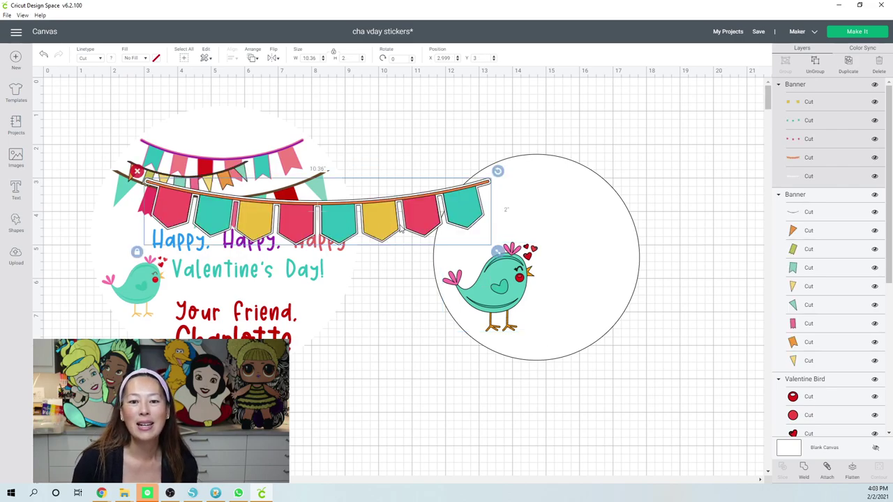
Step: Shrink the large bunting to about 5.4 inches wide and set it on the circle's upper edge
drag(402, 228, 640, 254)
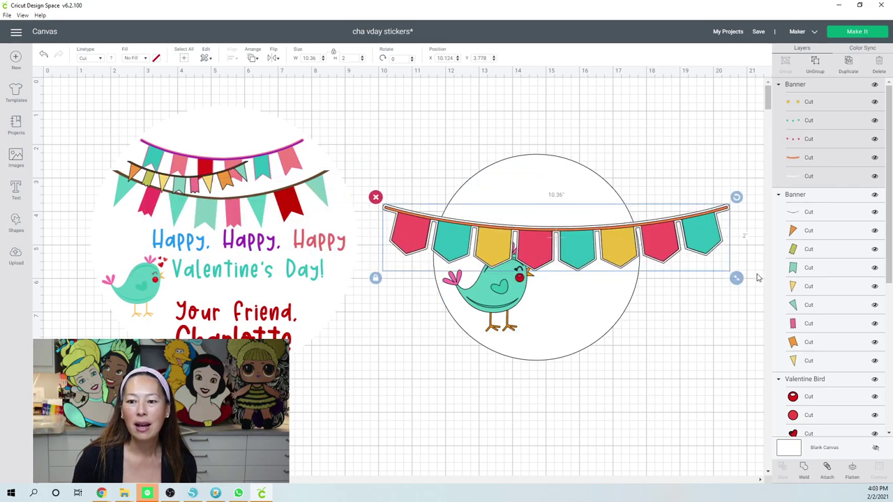
drag(741, 280, 567, 214)
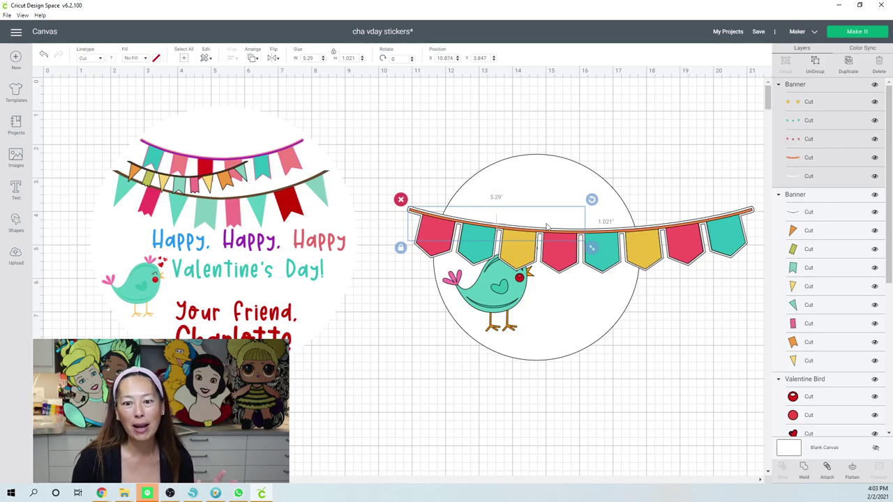
drag(727, 224, 691, 237)
drag(577, 225, 604, 227)
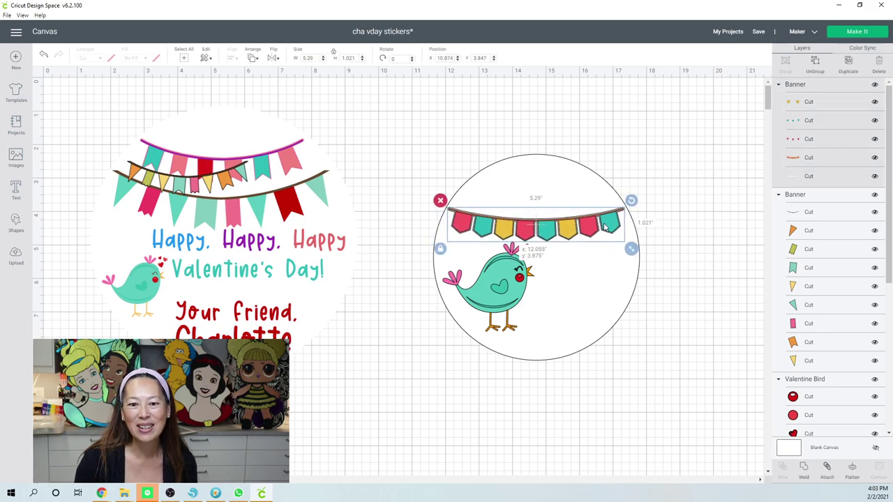
Step: Place the smaller bunting just above the large one, scaled to 3.935 × 1.093 inches
click(218, 178)
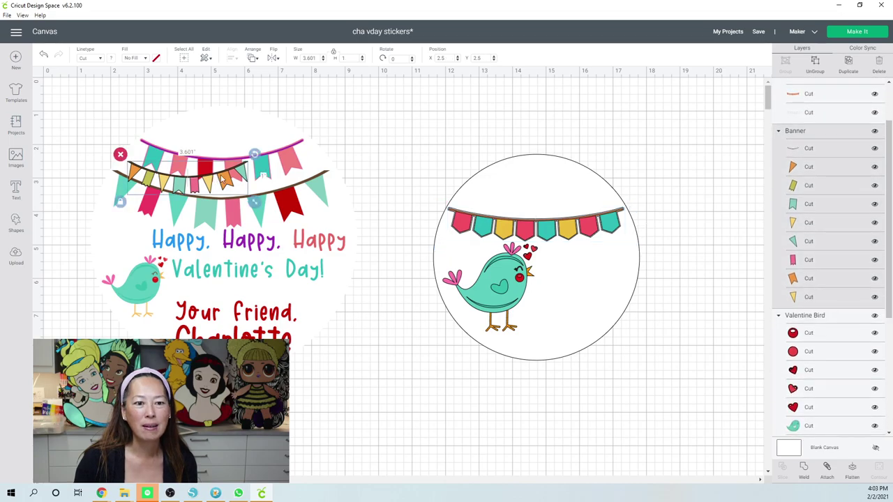
drag(253, 179, 571, 200)
drag(611, 240, 616, 225)
drag(576, 197, 574, 197)
click(725, 282)
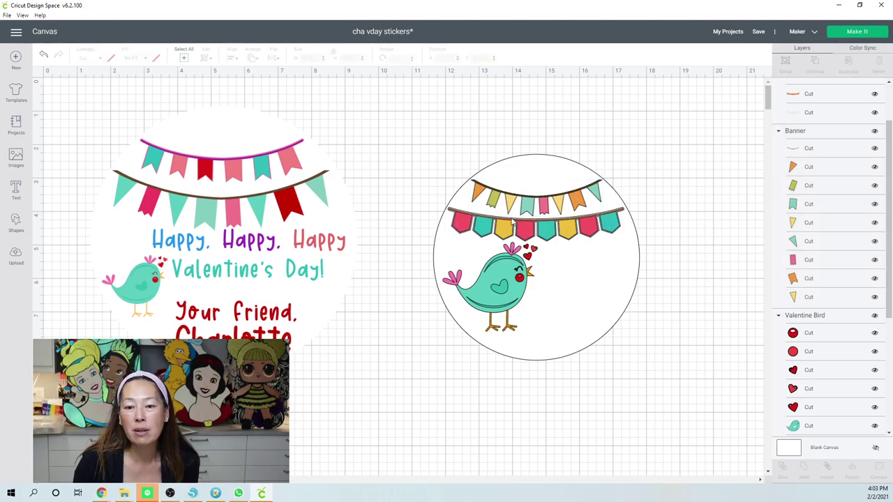
Step: Recolour the large bunting's dot layer teal
scroll(829, 192, up, 2)
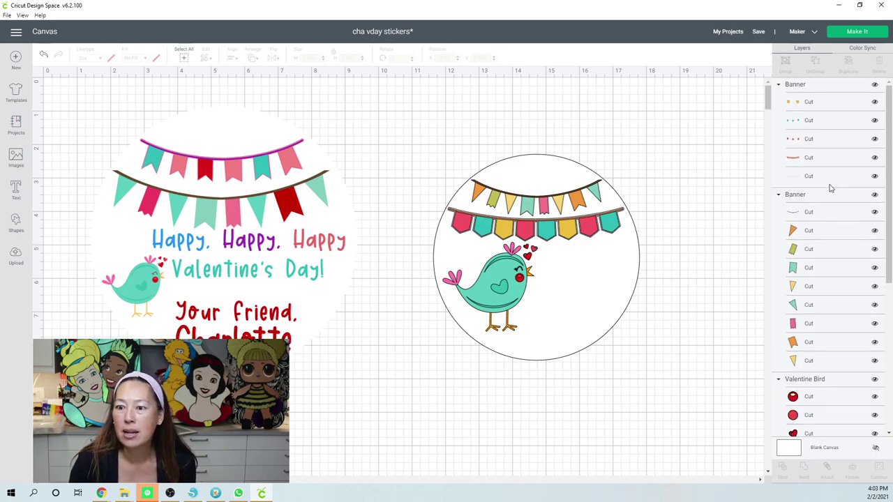
click(823, 99)
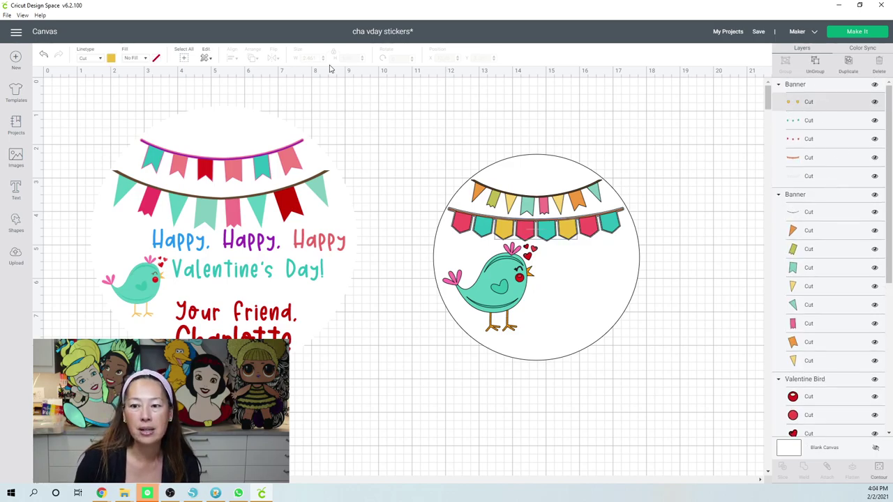
click(111, 59)
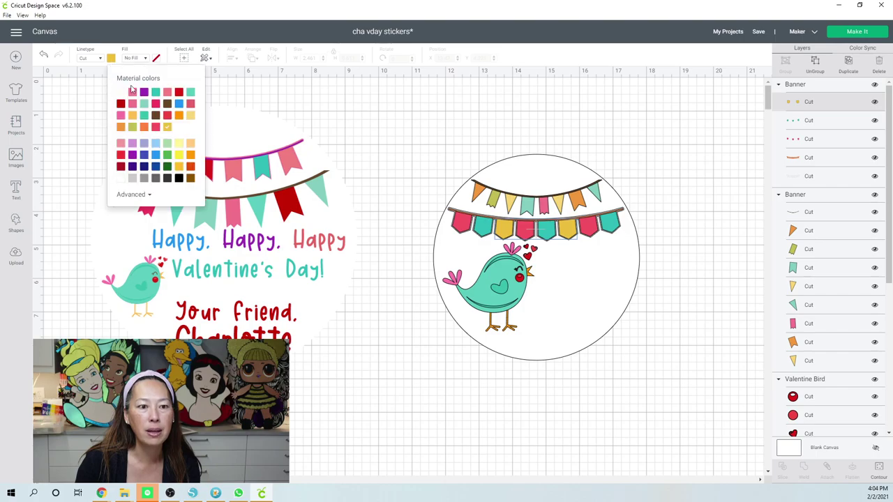
click(143, 105)
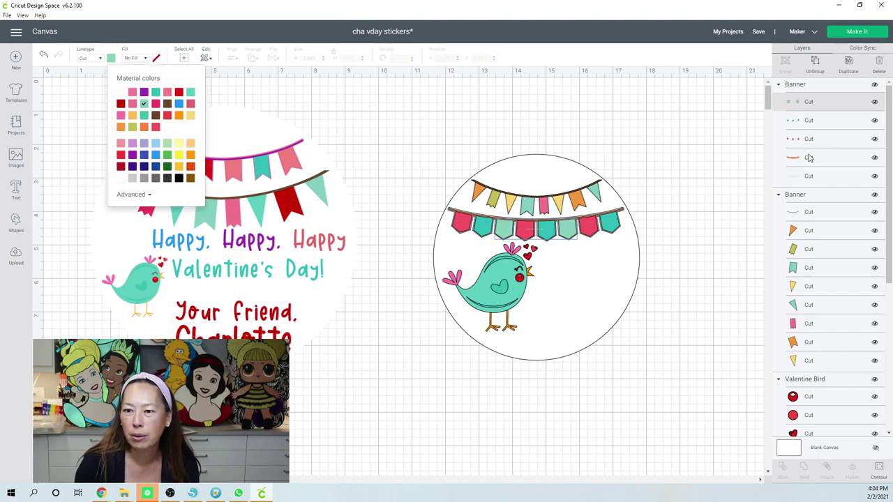
Step: Change the large bunting's orange string line to purple
click(808, 158)
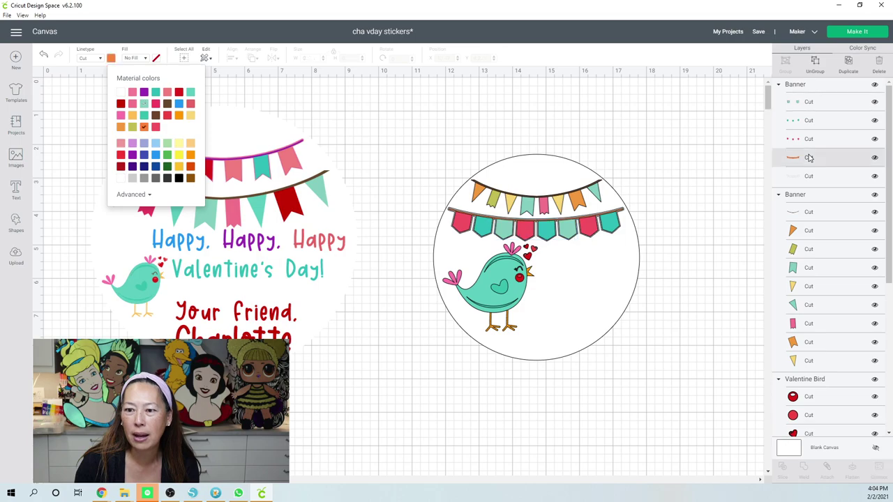
click(111, 58)
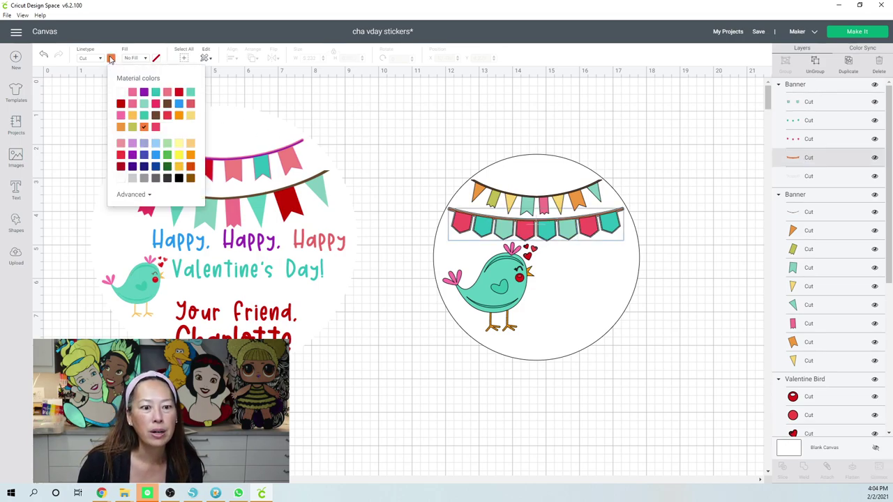
click(144, 91)
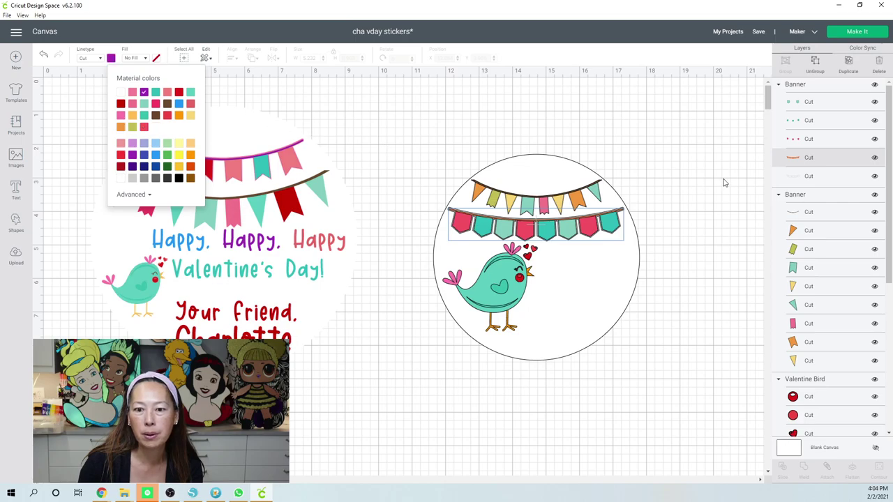
click(814, 175)
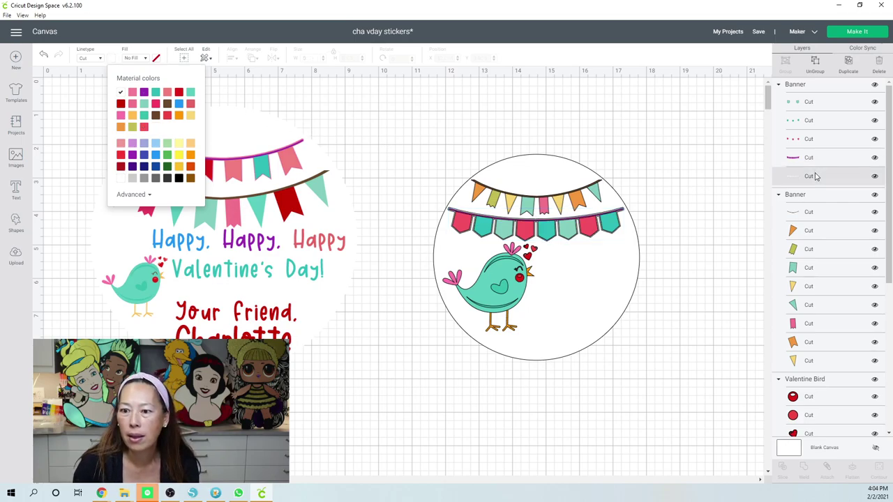
click(704, 216)
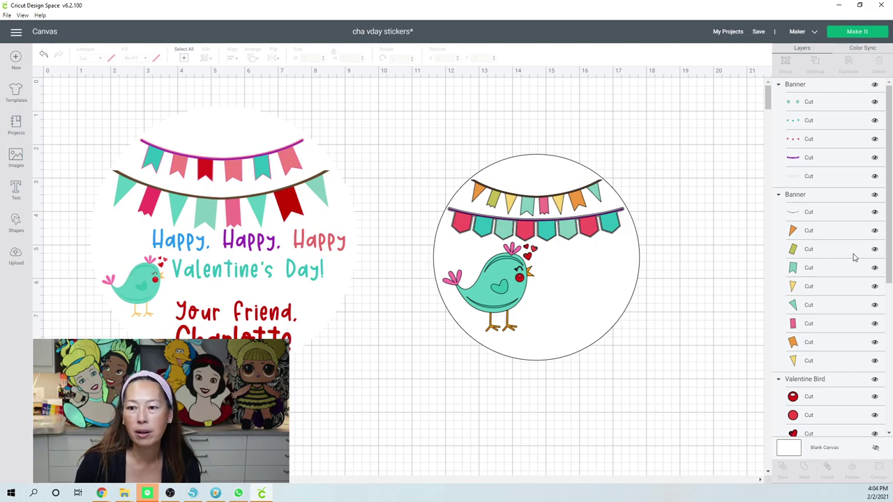
Step: Turn the small bunting's orange flag green and its olive flag salmon pink
click(844, 214)
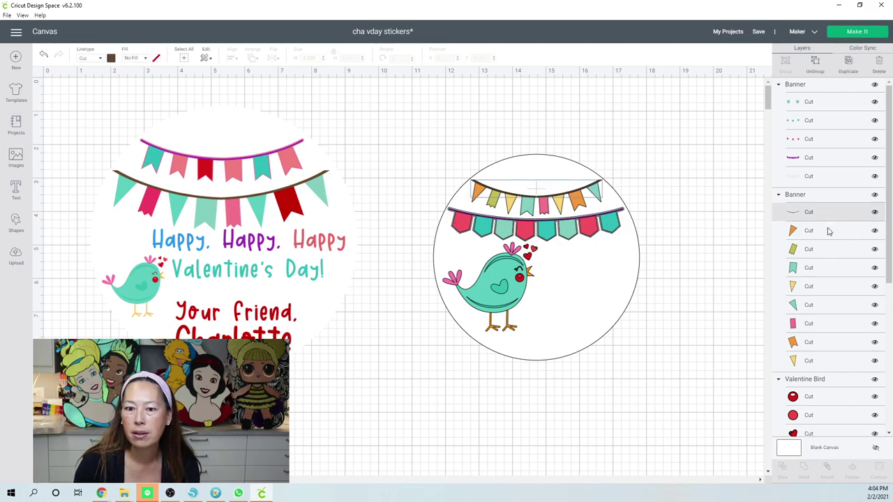
click(829, 231)
click(111, 58)
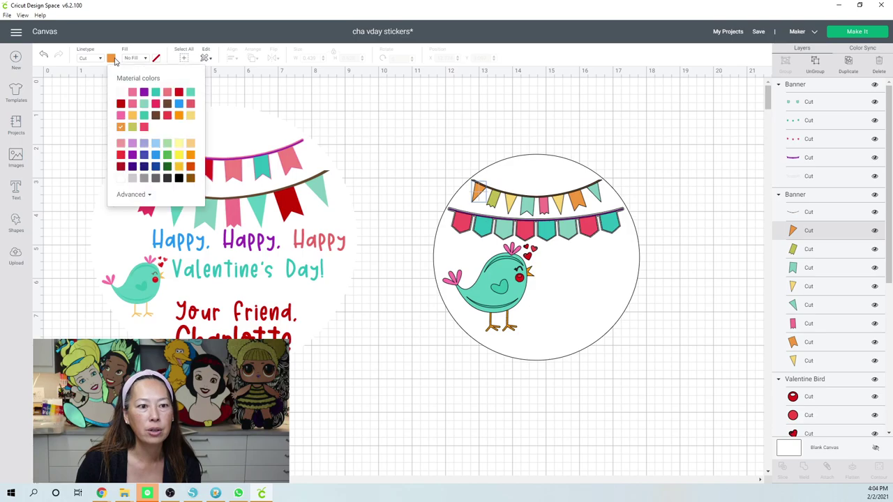
click(145, 106)
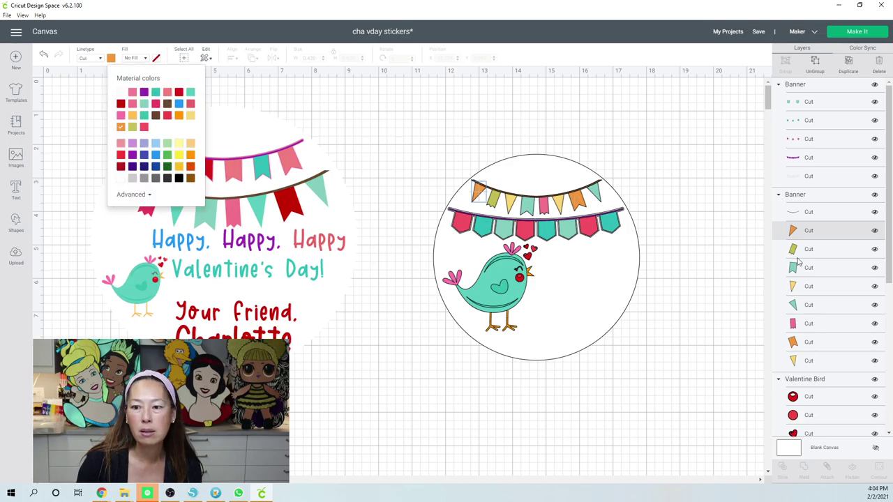
click(818, 249)
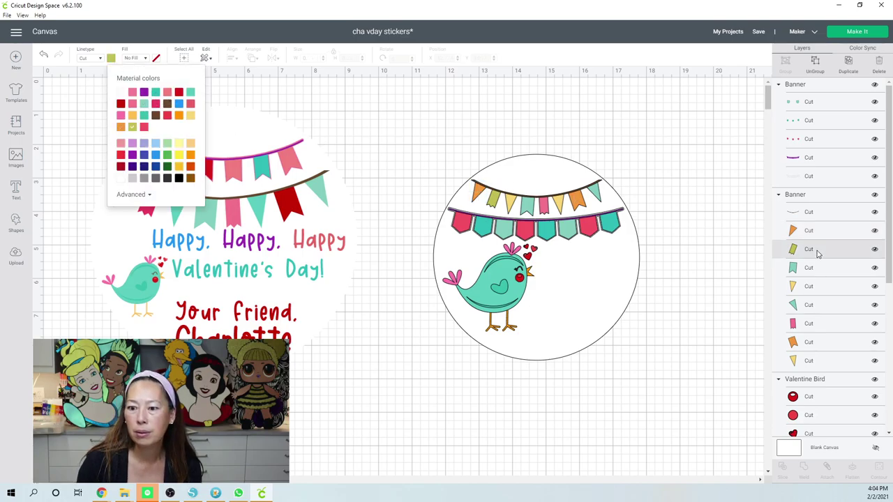
click(111, 59)
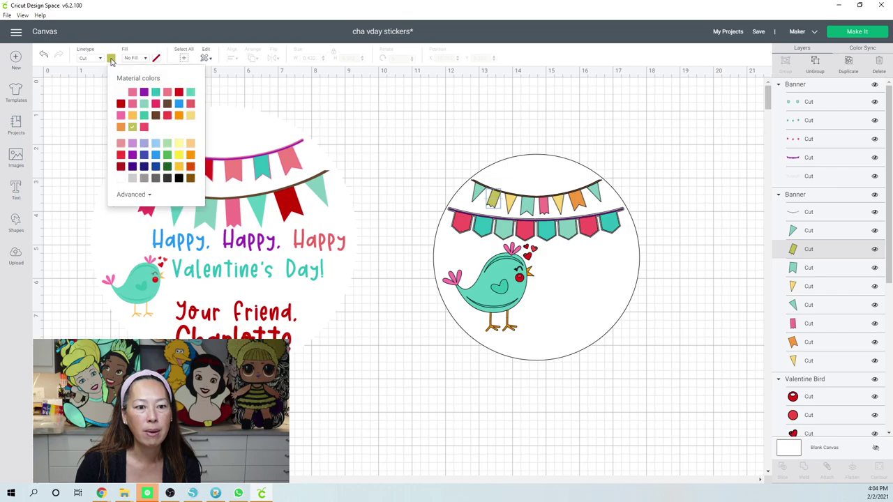
click(167, 93)
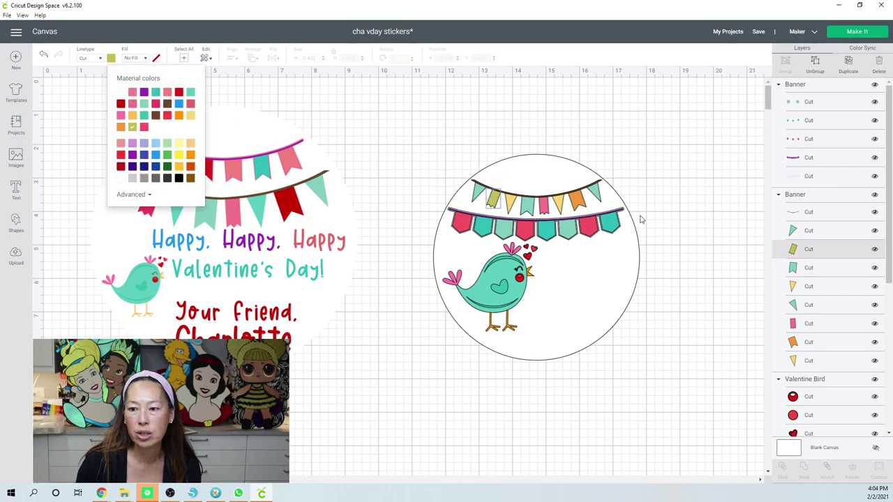
Step: Make both yellow flags red and the remaining orange flag pink
click(828, 287)
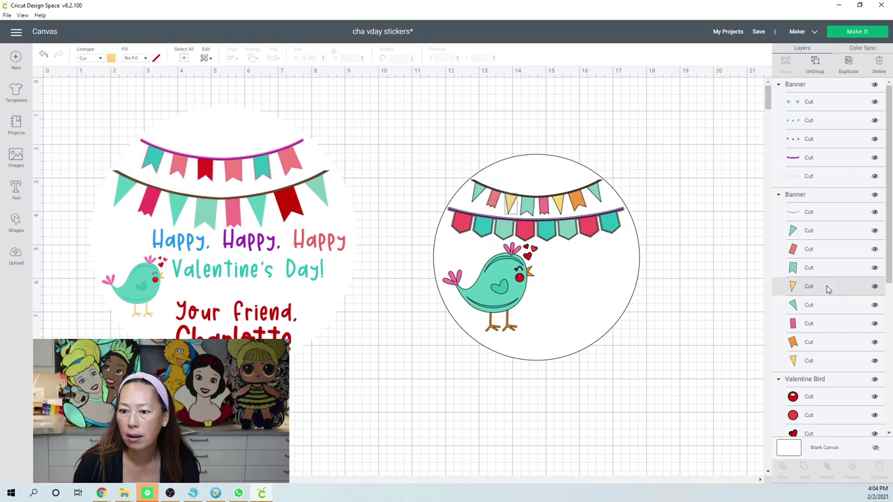
shift+click(825, 362)
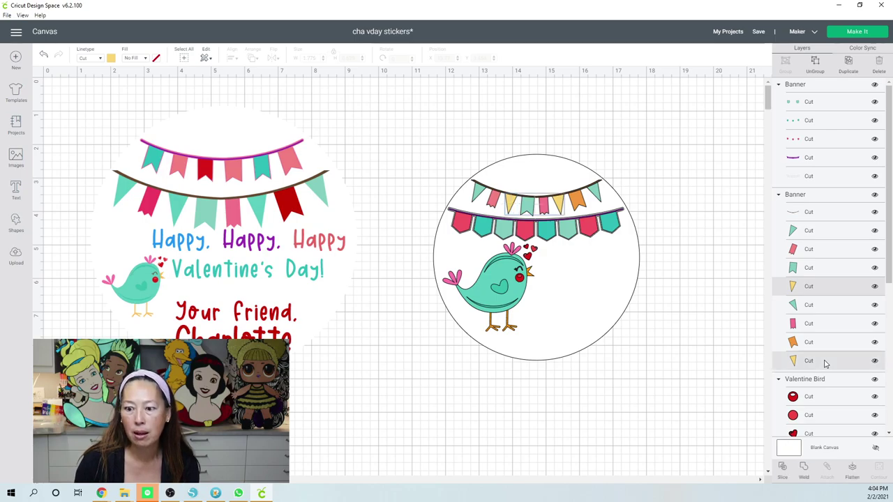
click(112, 58)
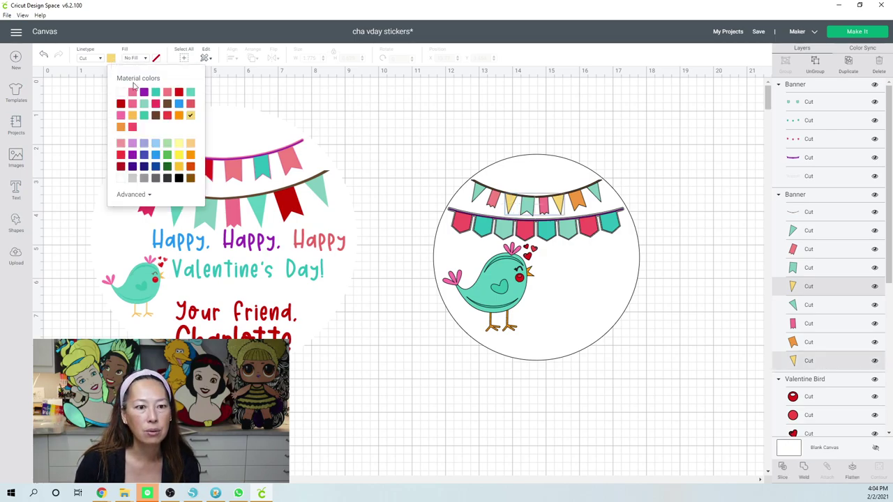
click(168, 115)
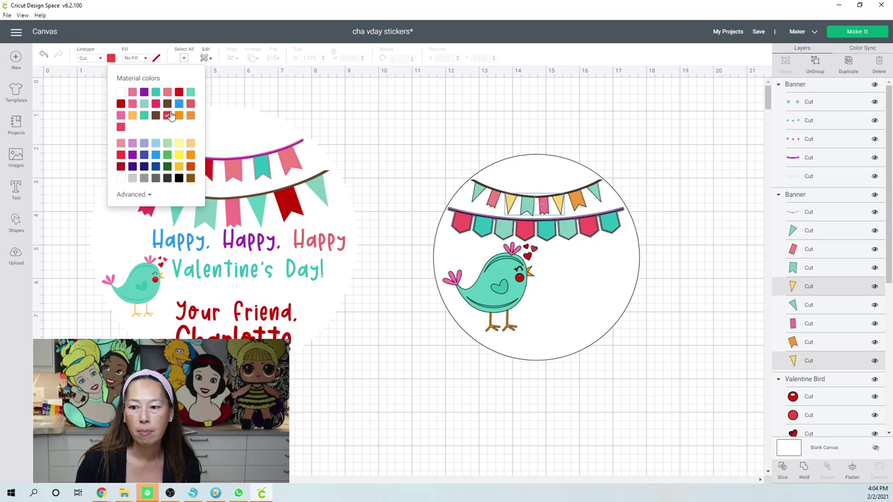
click(808, 347)
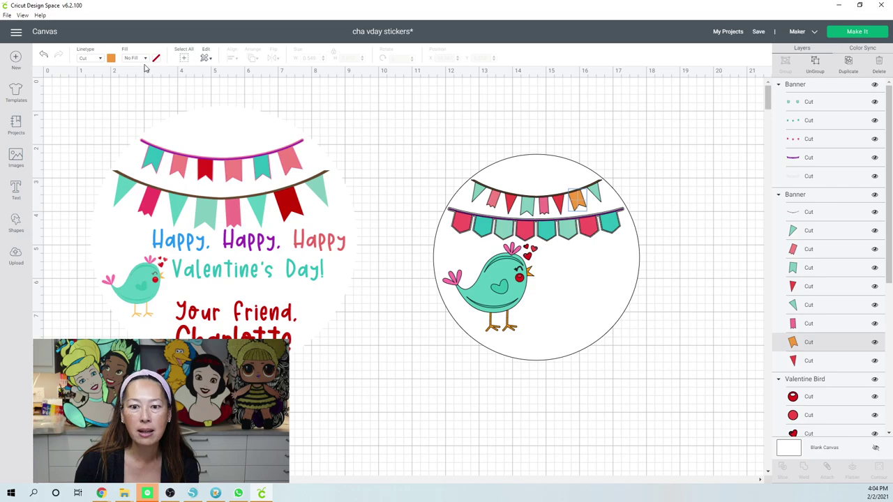
click(110, 58)
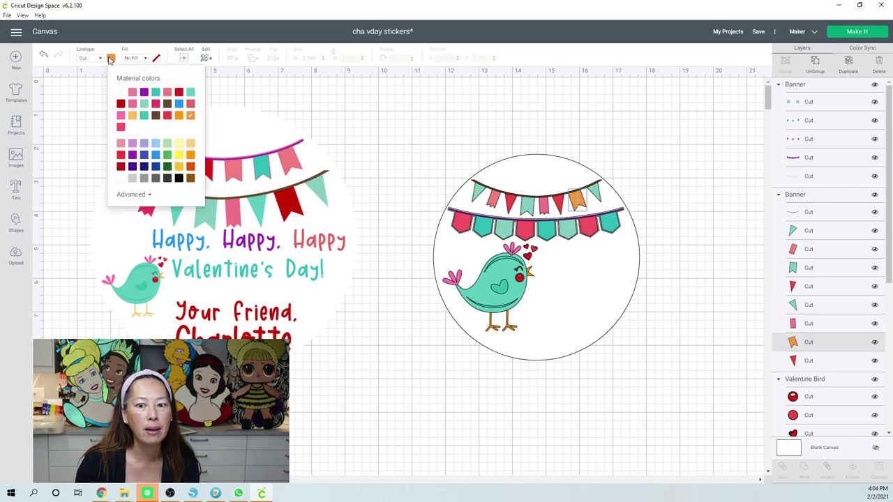
click(133, 105)
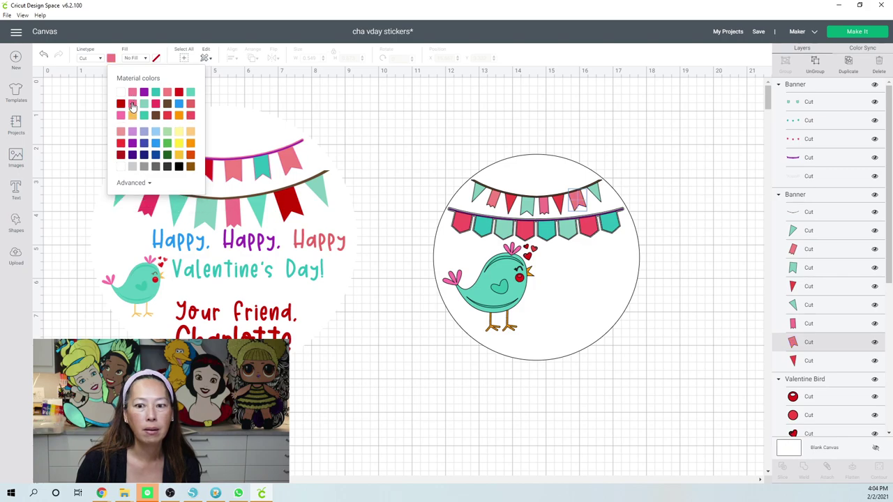
click(704, 291)
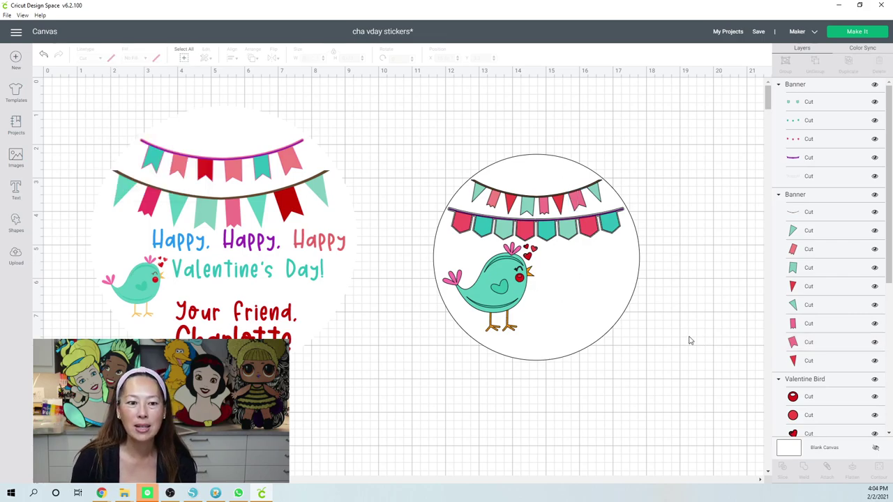
Step: Start a new text item and search the font list for "lemon crush"
click(14, 190)
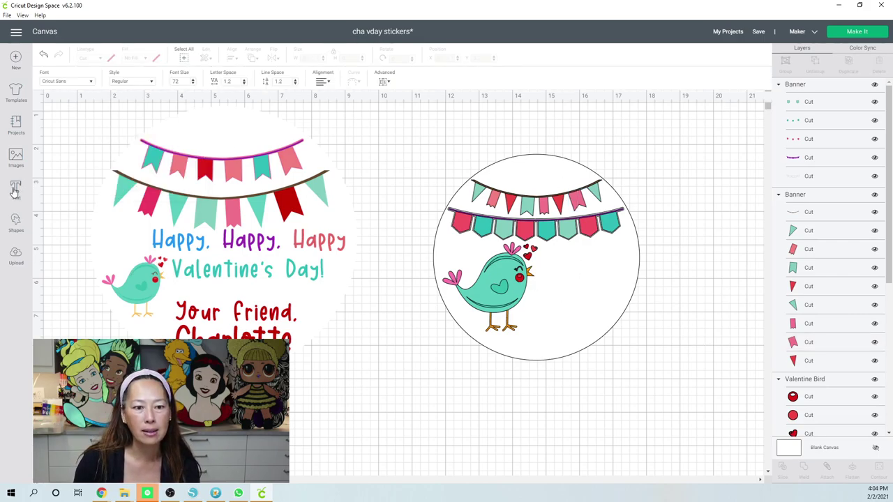
click(87, 83)
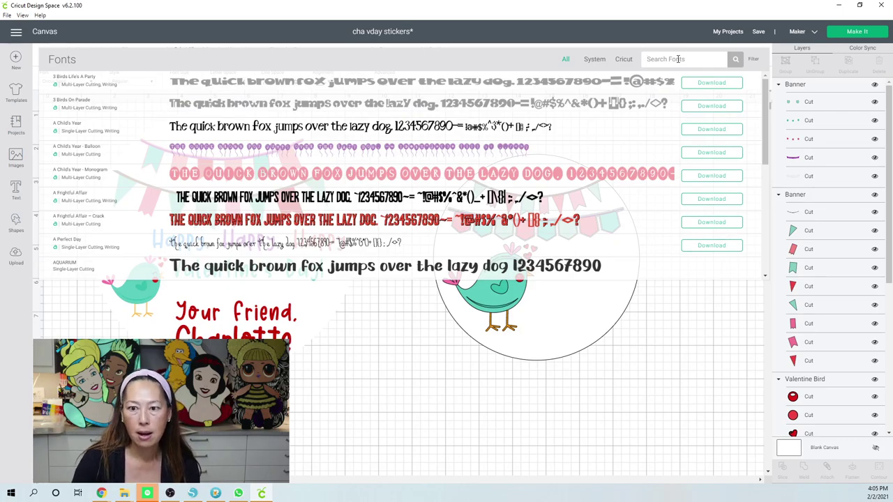
text(leom)
key(BackSpace)
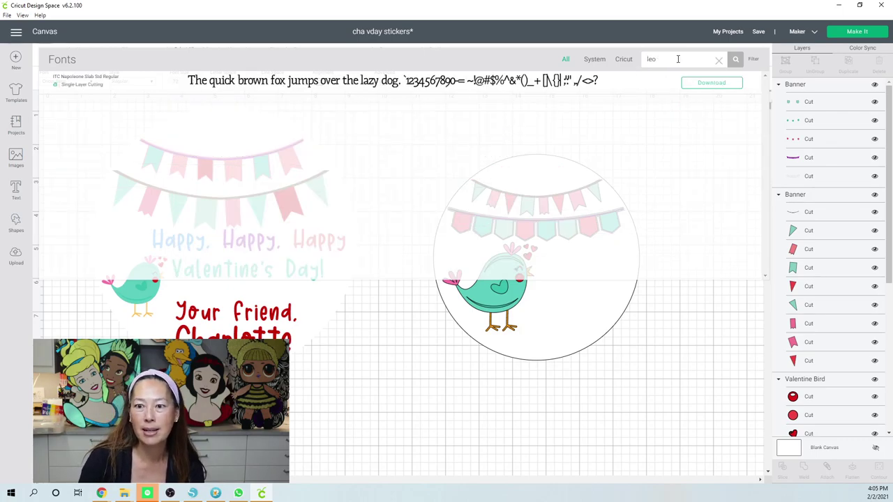
key(BackSpace)
key(BackSpace)
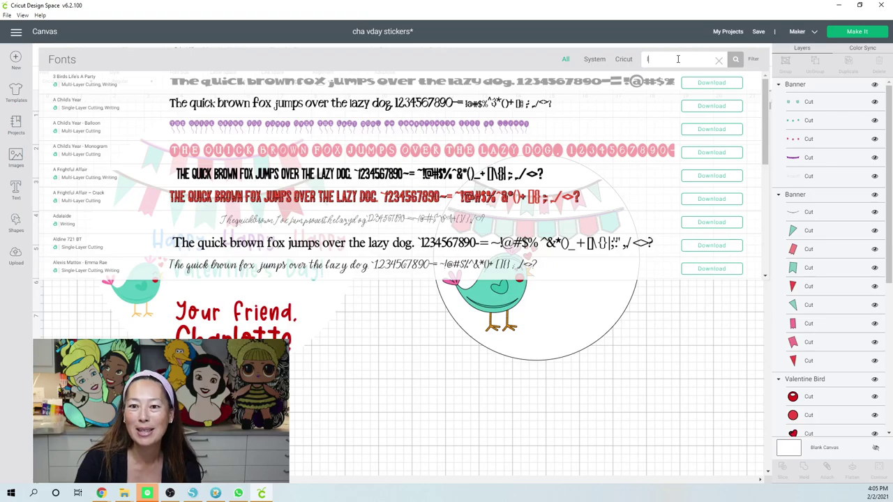
text(emon crush)
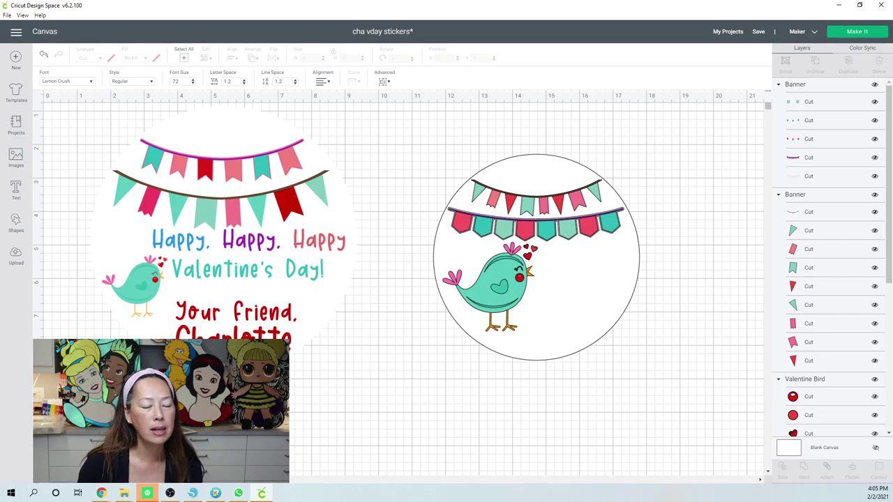
Step: Apply Lemon Crush to the "Happy. Happy. Happy" text and move it just under the circle
click(15, 188)
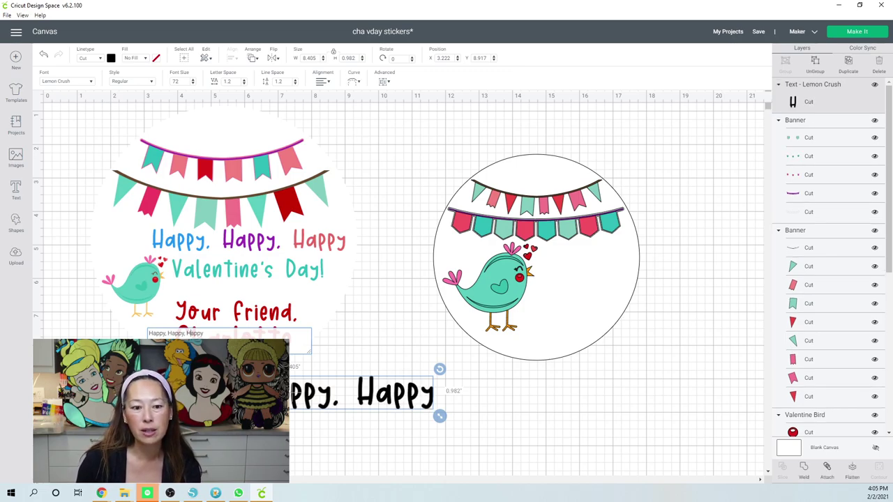
click(375, 323)
drag(272, 395, 480, 258)
drag(383, 402, 383, 403)
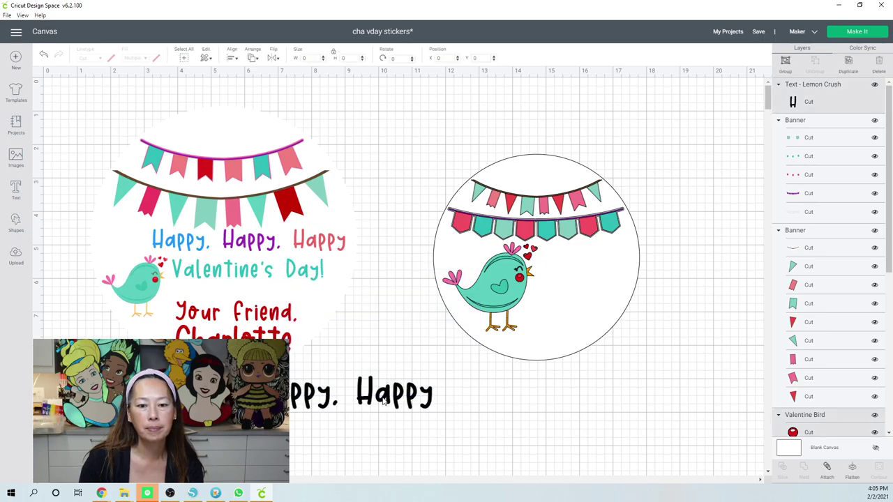
key(ctrl+a)
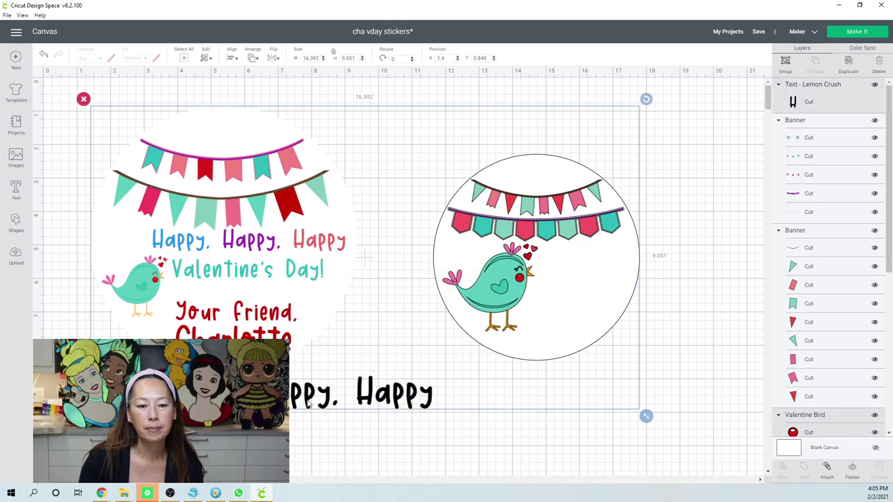
click(311, 414)
key(ctrl+a)
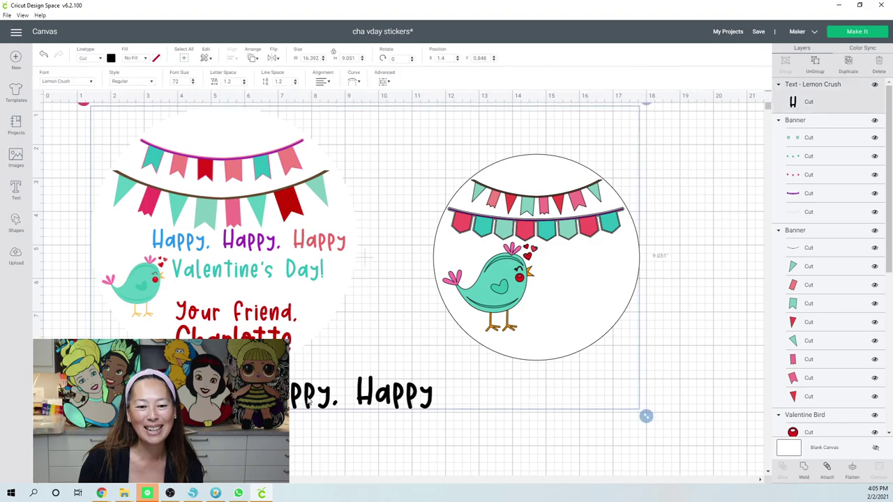
click(310, 403)
drag(373, 371, 543, 389)
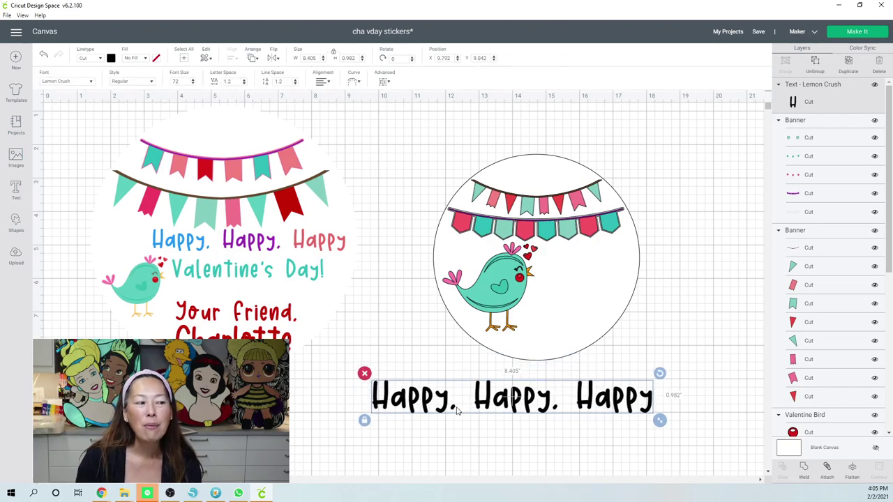
Step: Ungroup the Happy text and colour the first Happy blue
click(816, 64)
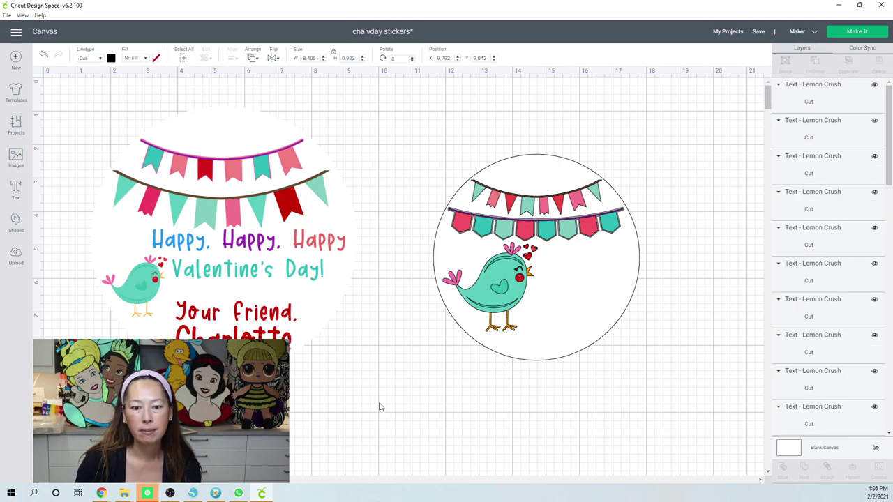
click(354, 415)
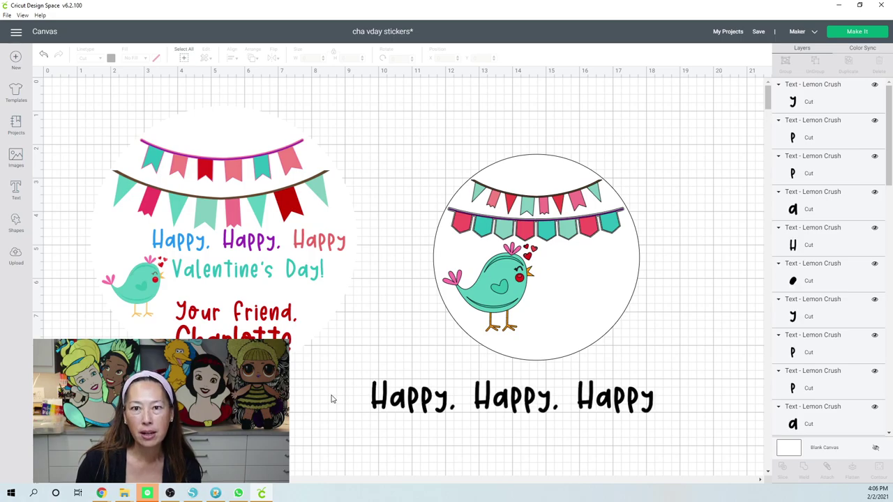
drag(329, 377, 461, 420)
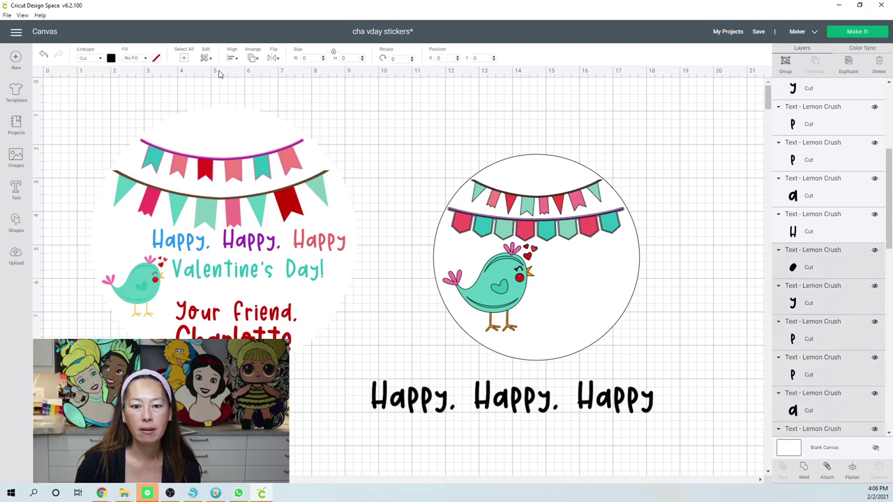
click(110, 58)
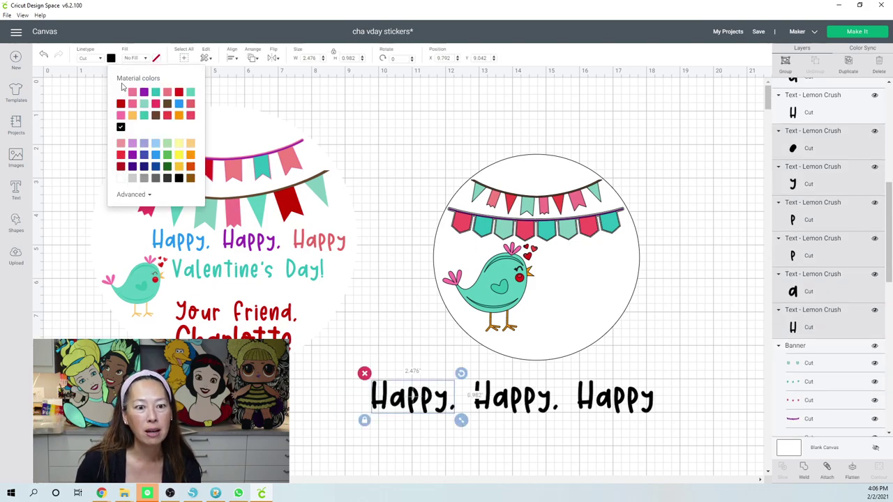
click(181, 106)
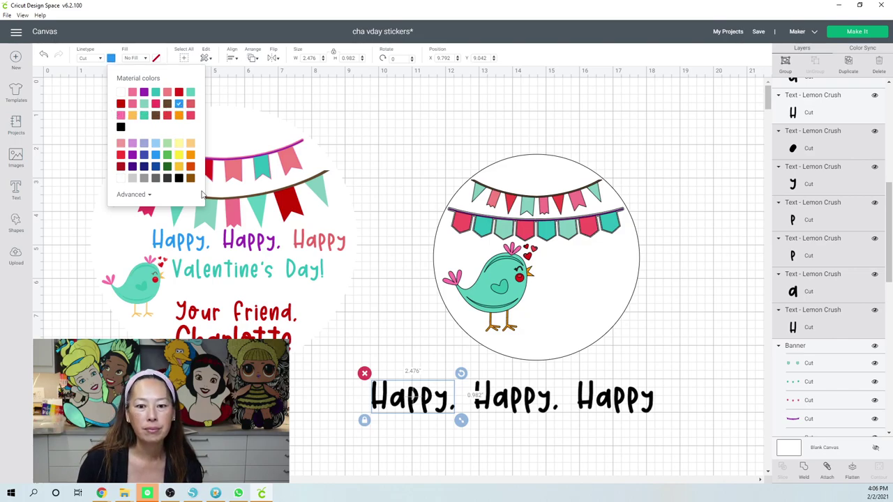
Step: Colour the second Happy purple and the third Happy pink
click(560, 426)
drag(564, 419, 445, 364)
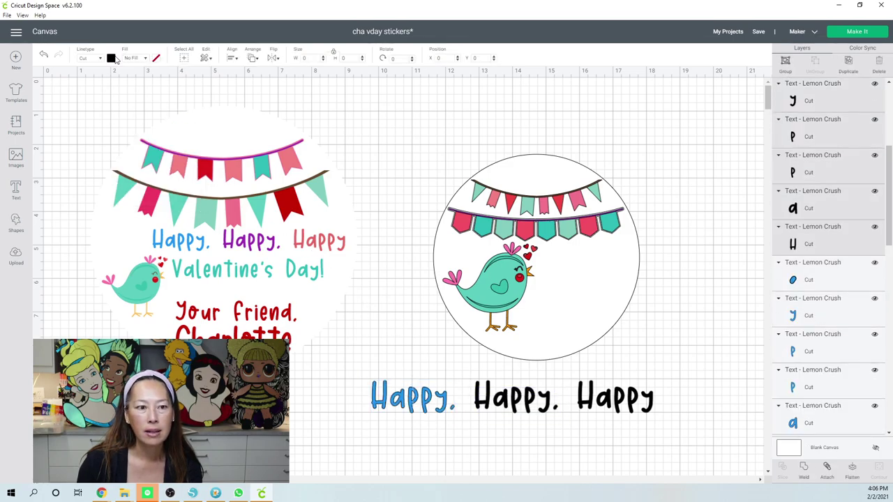
click(111, 57)
click(144, 93)
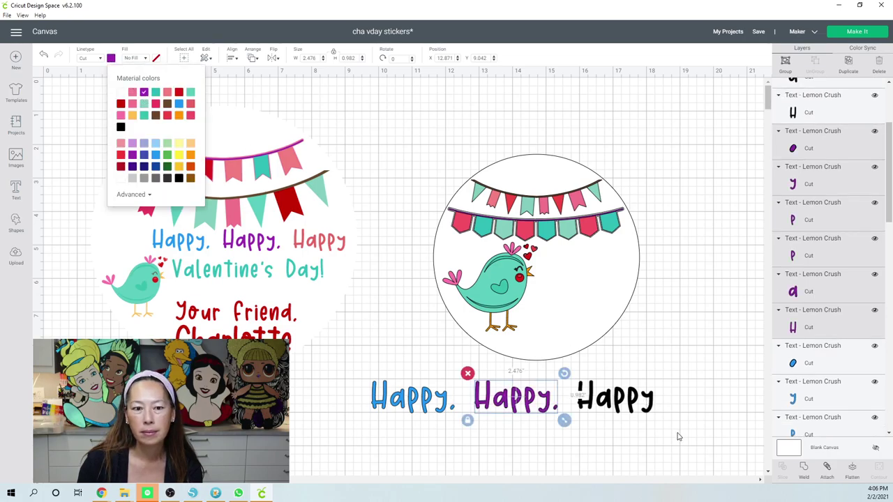
drag(676, 429, 570, 385)
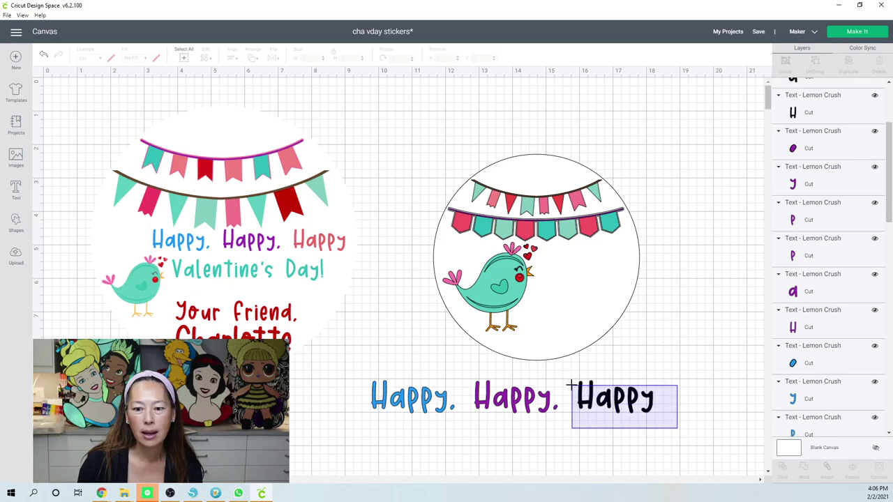
drag(534, 280, 534, 279)
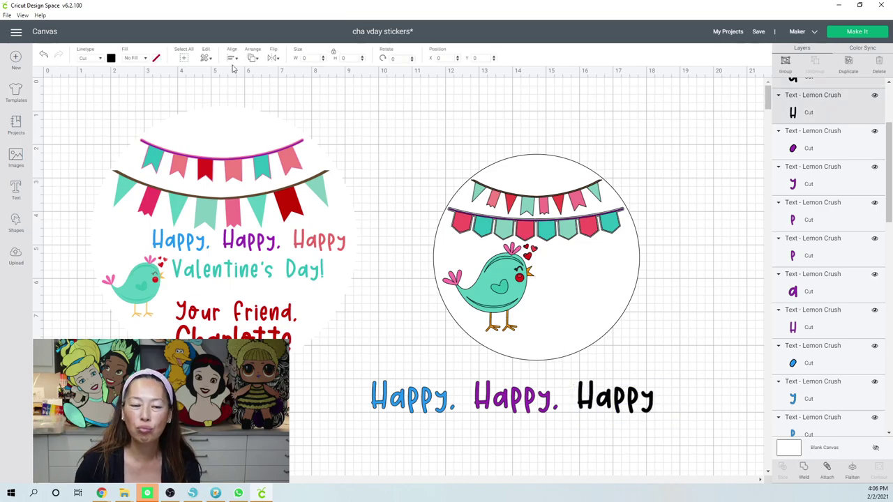
click(111, 58)
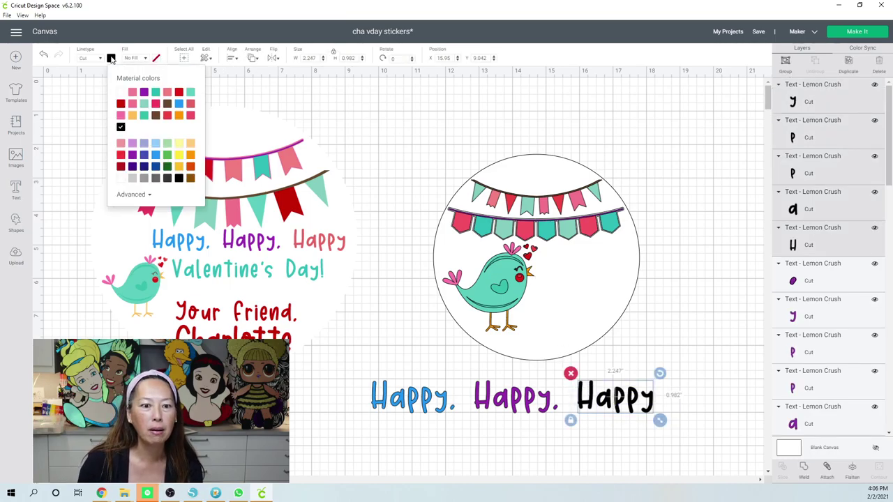
click(132, 104)
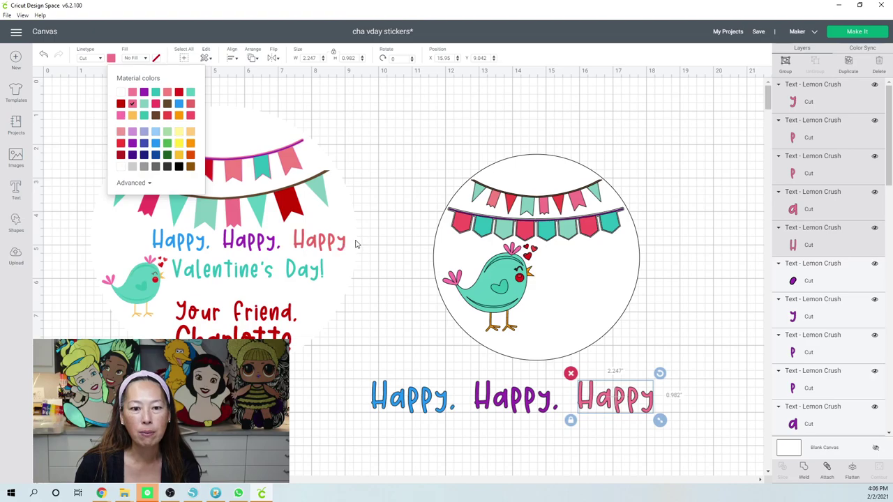
click(511, 298)
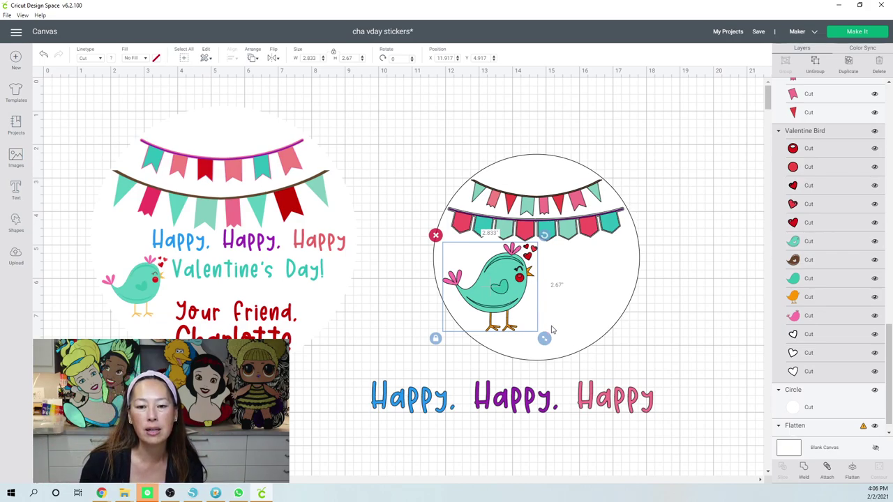
Step: Resize the Valentine Bird to 2 × 1.885 inches and move it lower inside the circle
drag(544, 338, 517, 312)
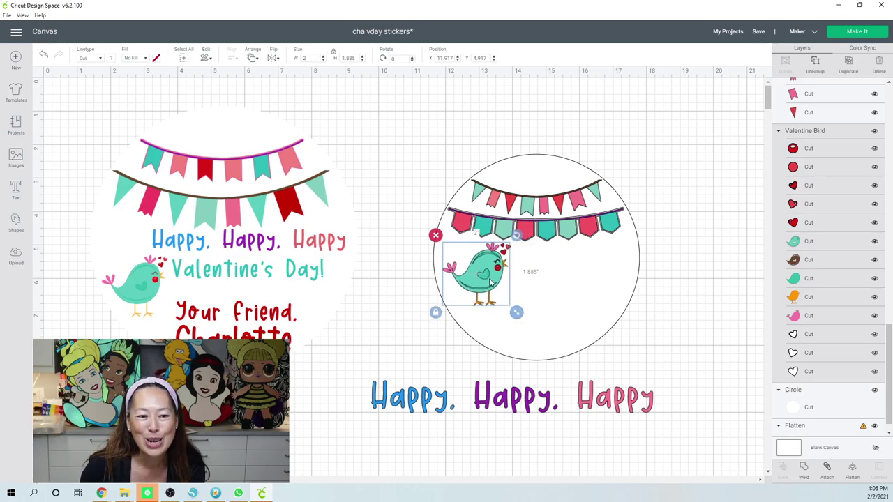
drag(490, 300, 497, 329)
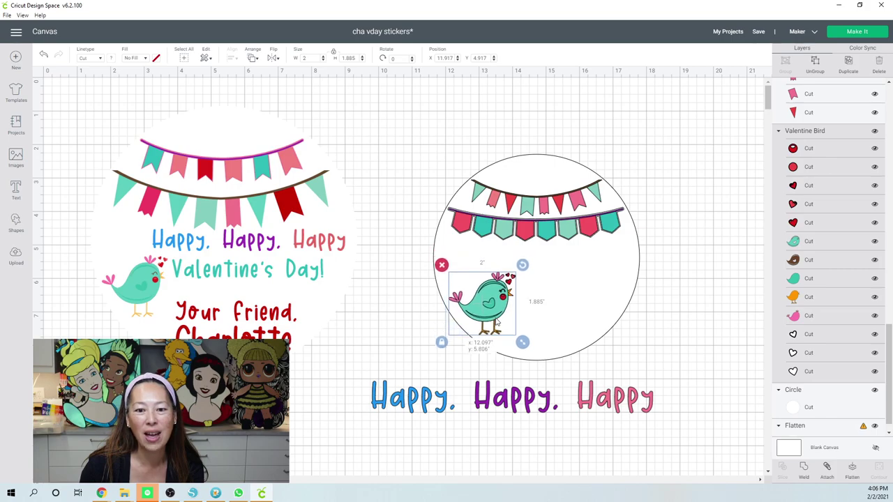
click(551, 406)
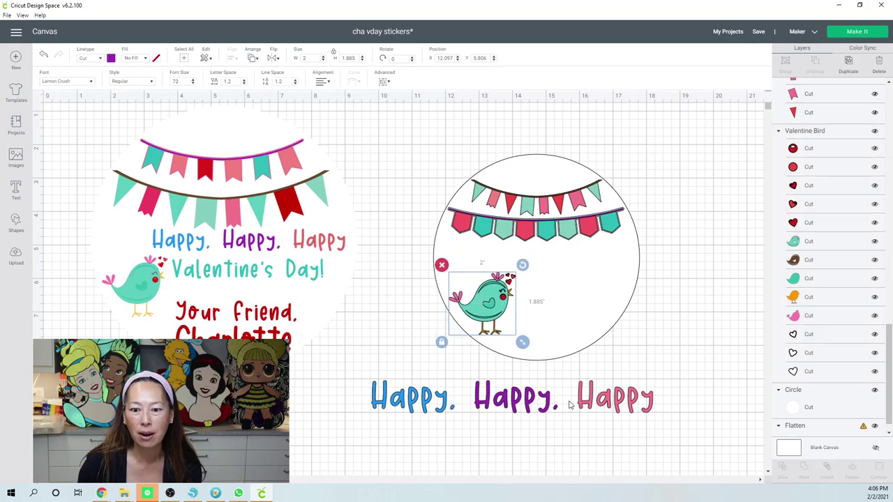
Step: Select all the separate Happy letters and group them back together
click(675, 428)
drag(674, 424, 370, 389)
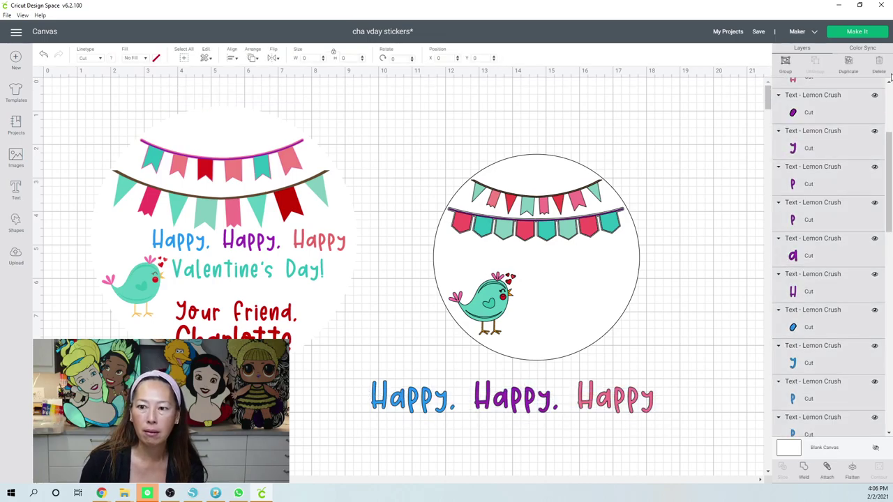
click(785, 64)
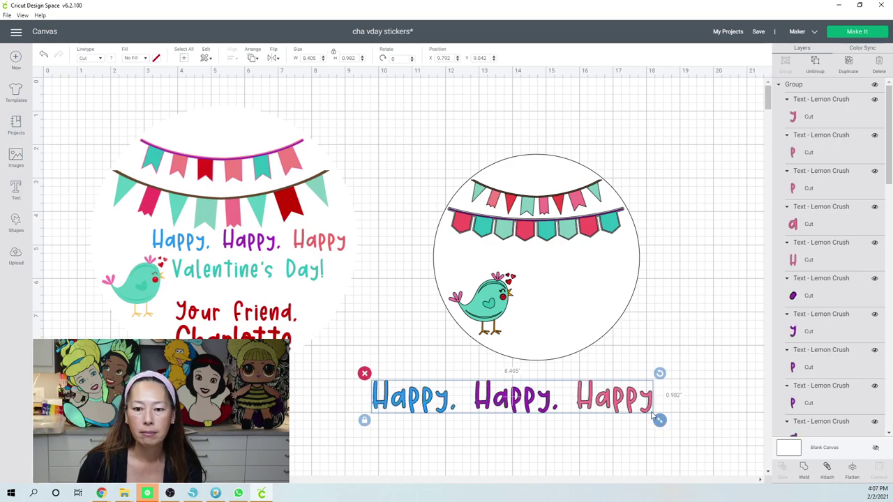
Step: Scale the Happy line down to 4.322 × 0.505 inches so it fits inside the circle
drag(653, 415, 573, 412)
click(549, 369)
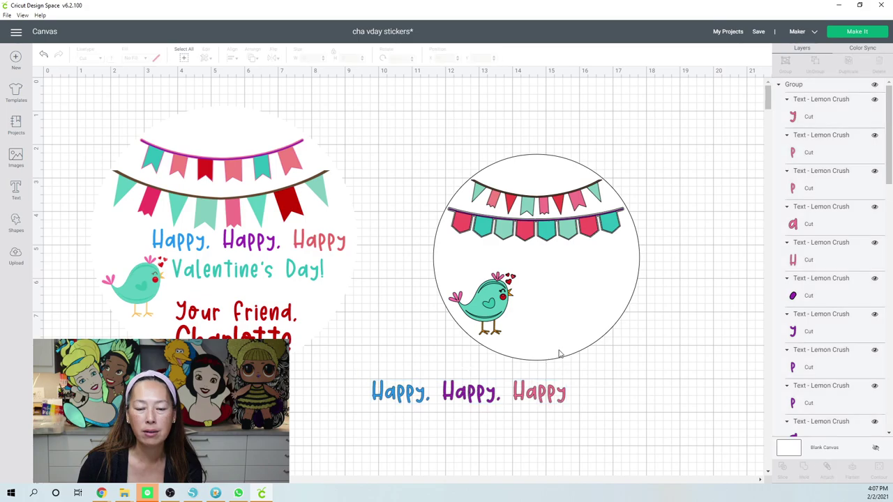
drag(559, 354, 557, 264)
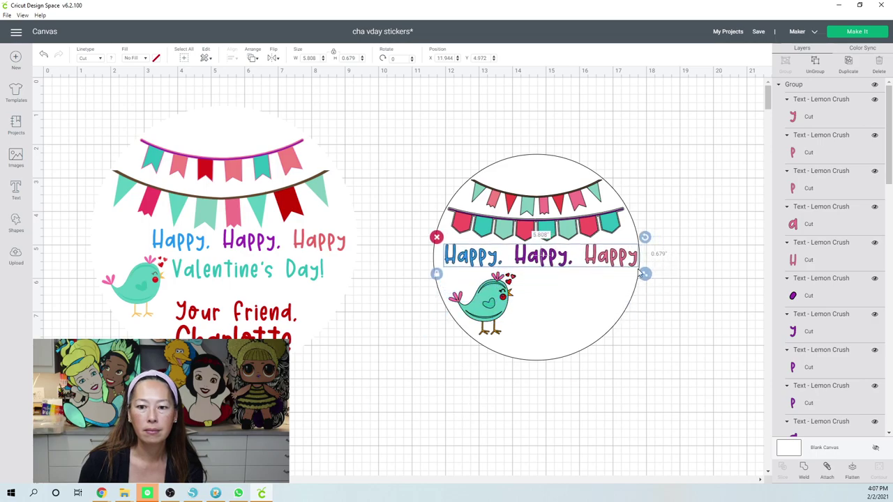
drag(644, 273, 618, 262)
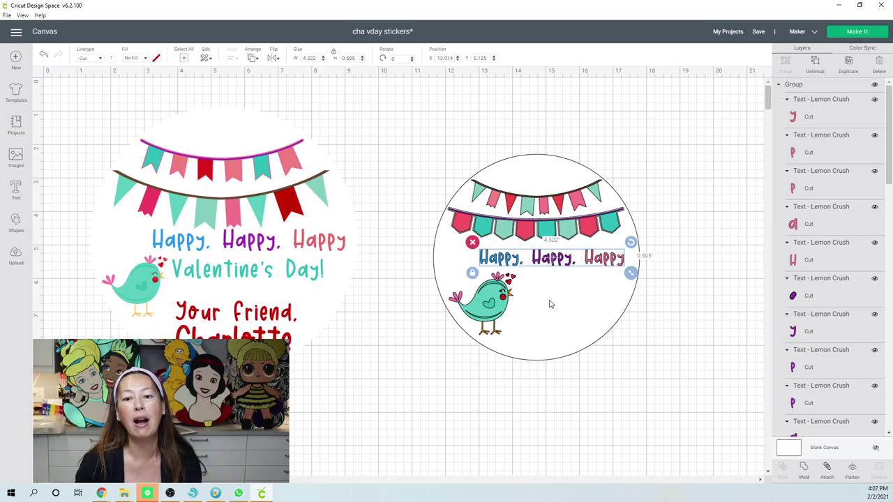
Step: Add a black 'Valentine's DAY' text line and drag it into the circle over the bird
click(17, 194)
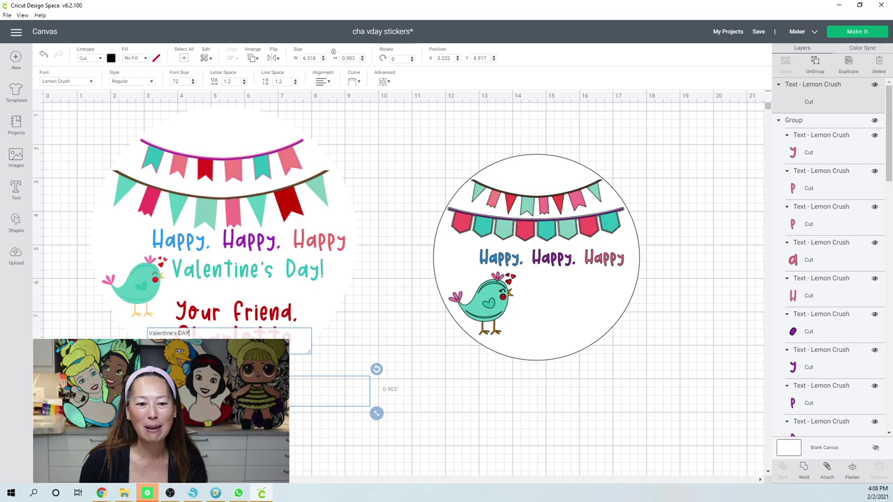
key(Delete)
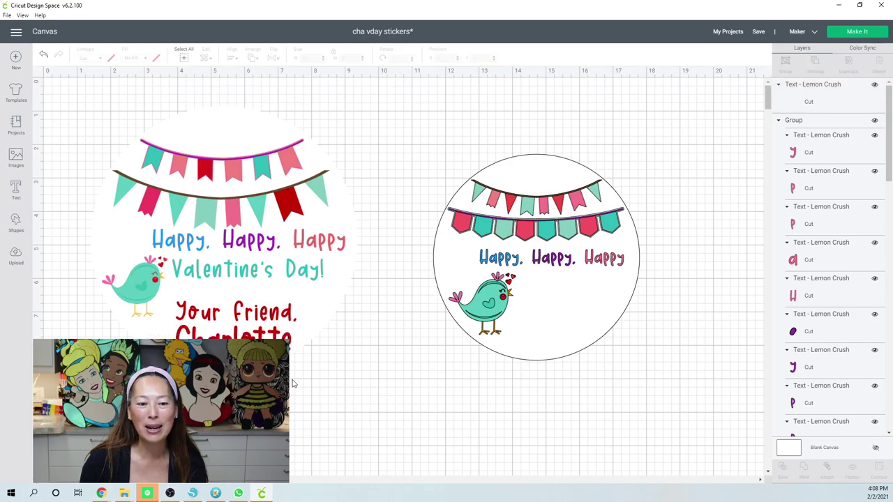
key(ctrl+z)
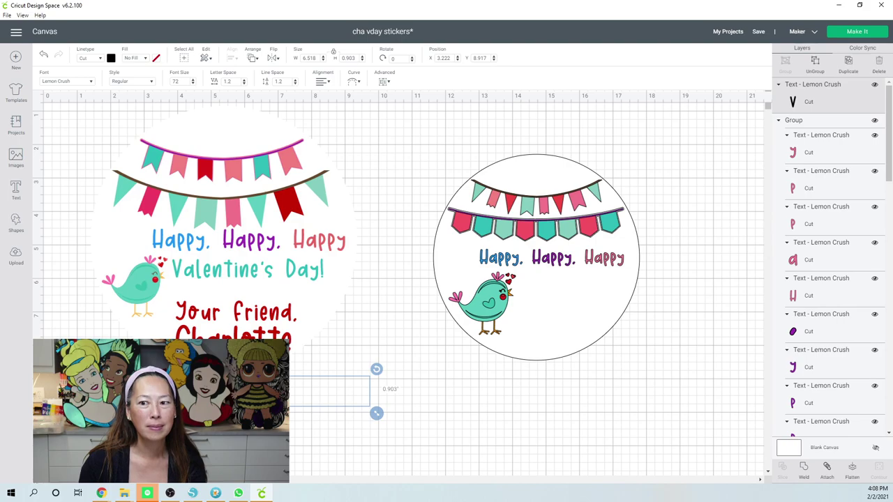
drag(328, 390, 660, 321)
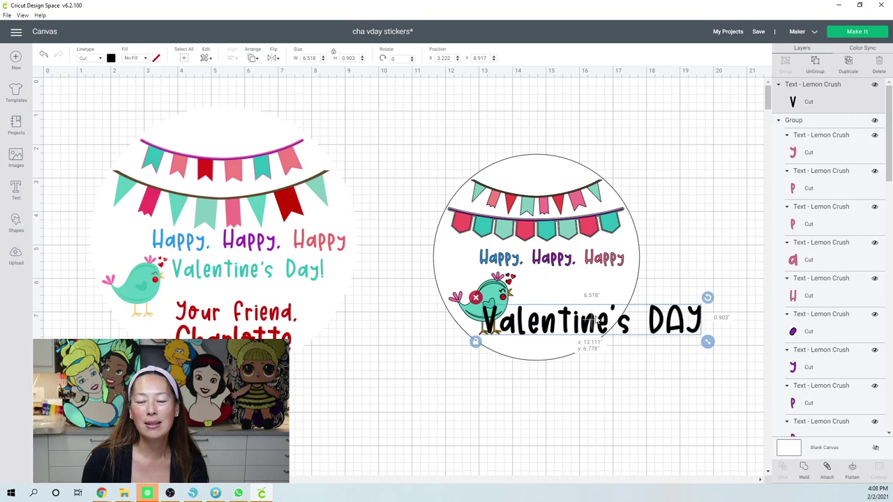
click(680, 323)
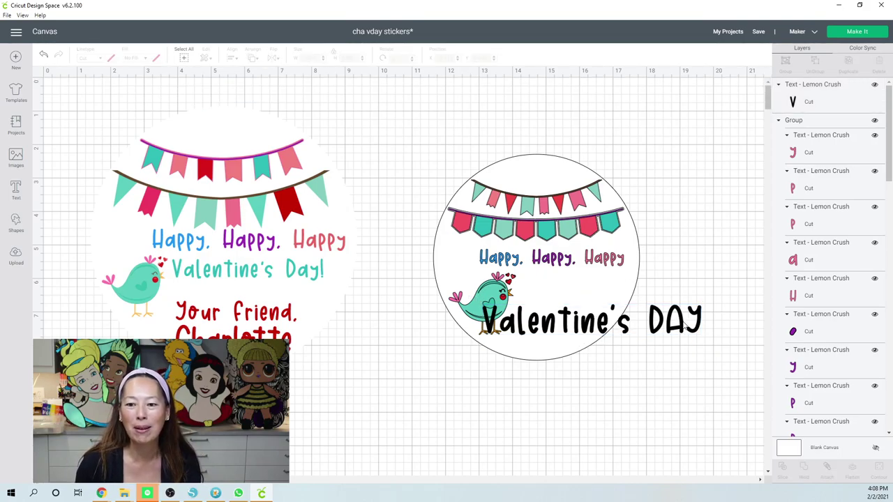
click(686, 328)
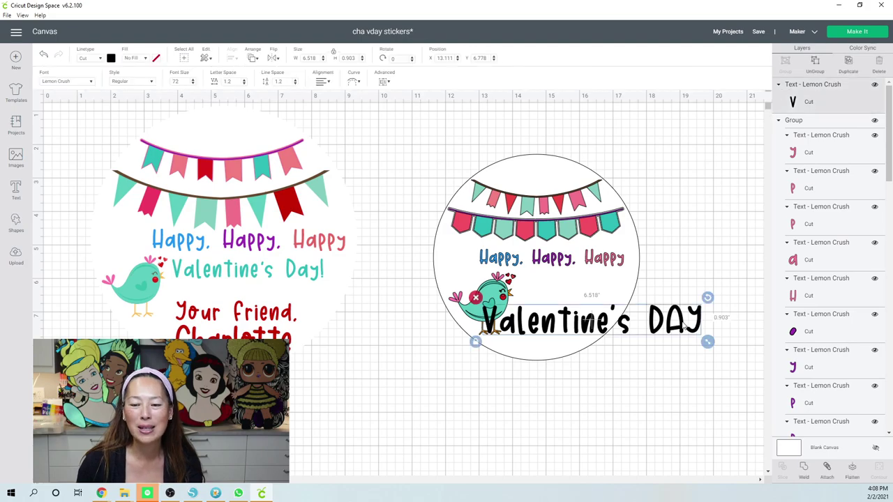
Step: Edit the wording so the line reads 'Valentine's Day!'
double_click(682, 324)
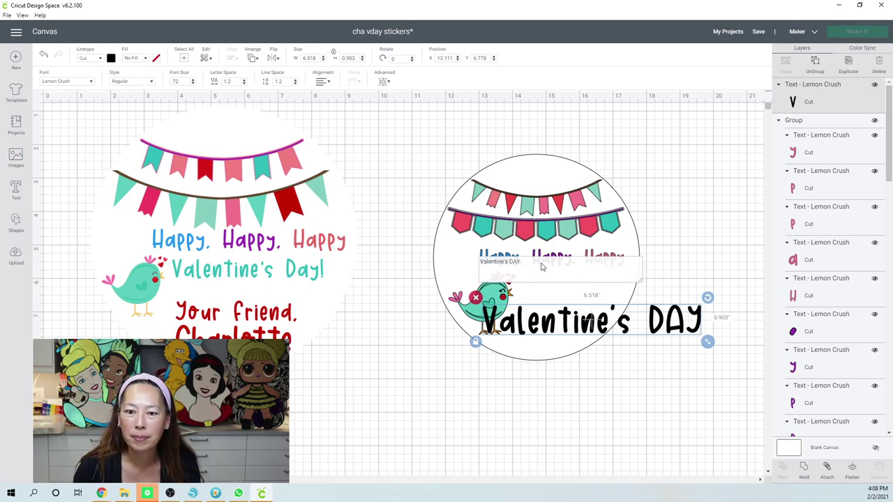
click(541, 262)
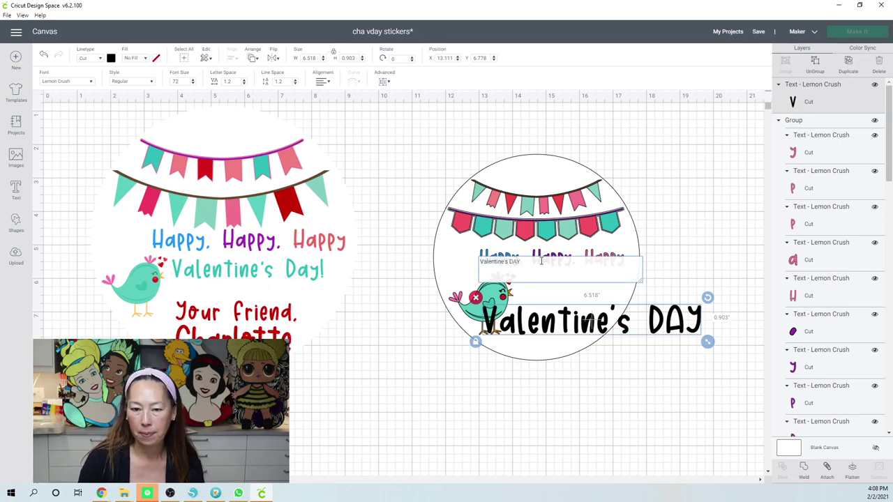
key(BackSpace)
key(BackSpace)
text(ay)
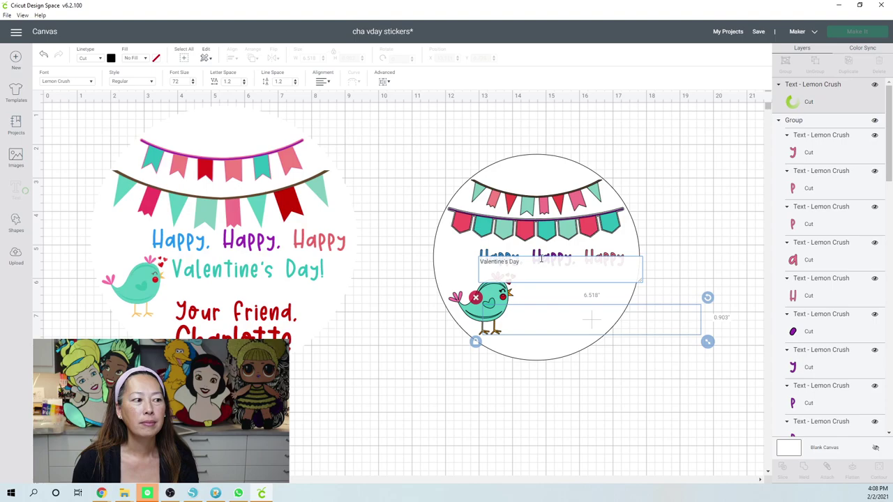
text(!)
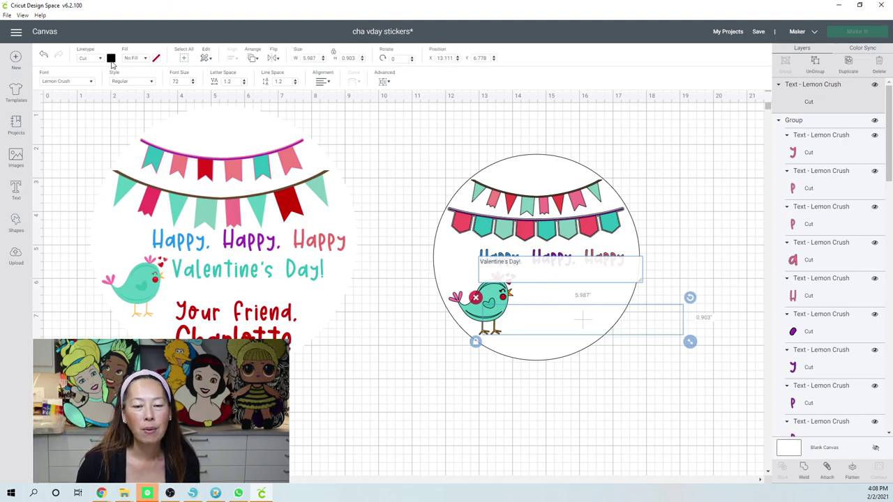
Step: Make the text teal, shrink it to 3.406 inches wide, and place it beside the bird under Happy
click(111, 60)
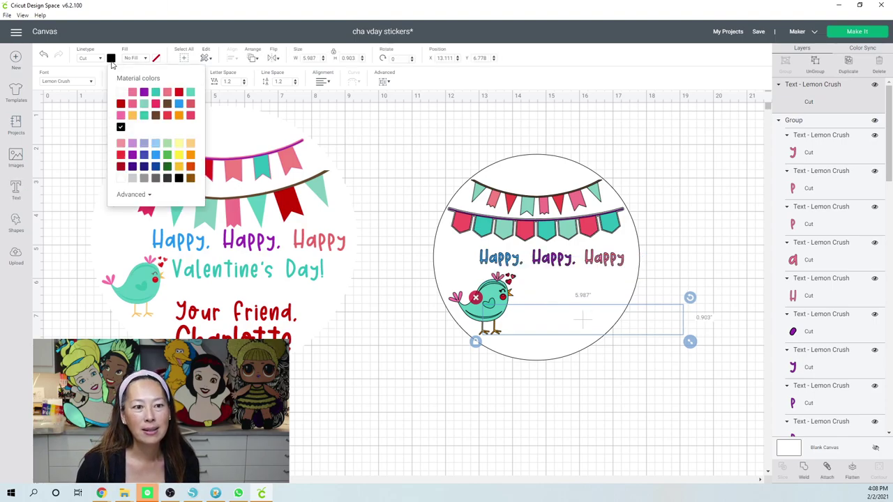
click(157, 93)
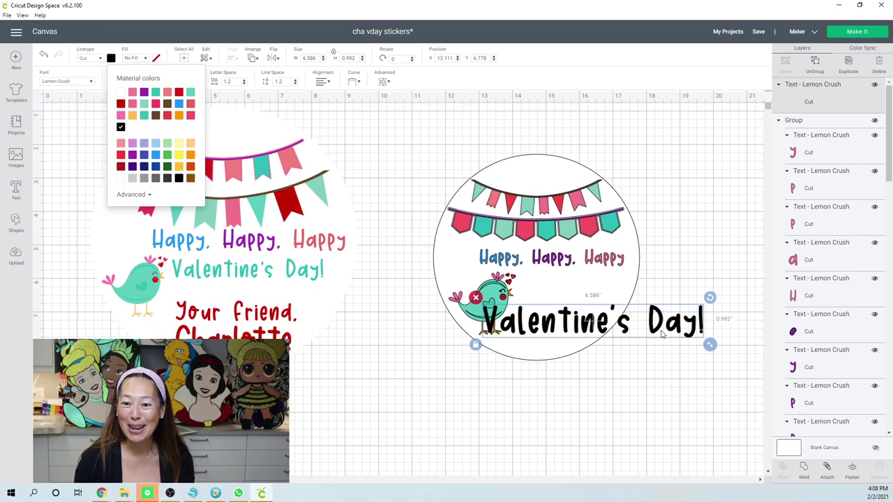
drag(710, 346, 694, 342)
drag(641, 320, 604, 318)
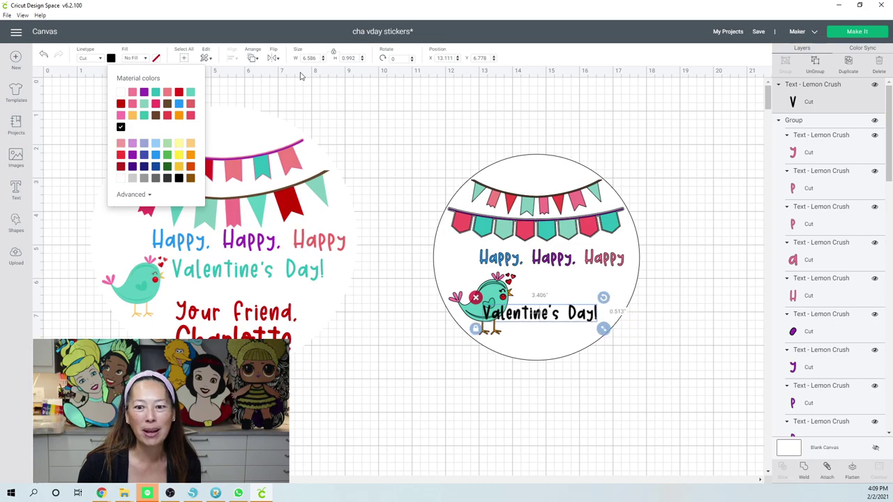
click(154, 92)
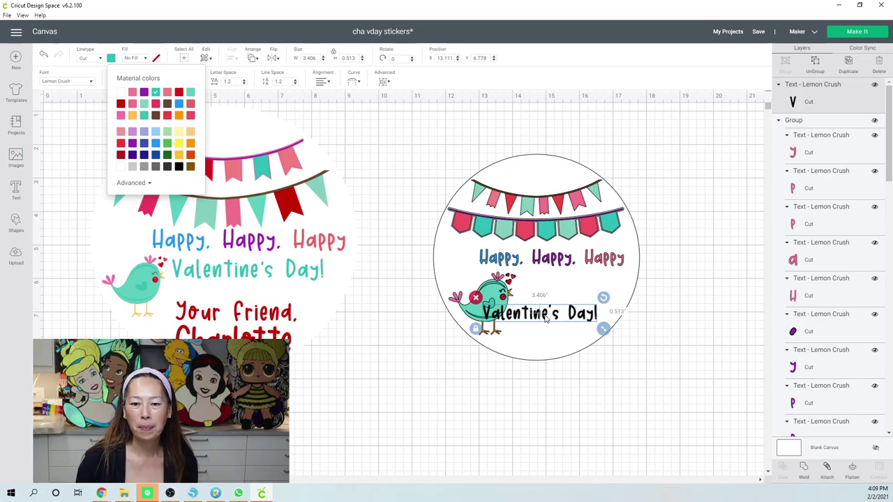
drag(565, 301, 586, 270)
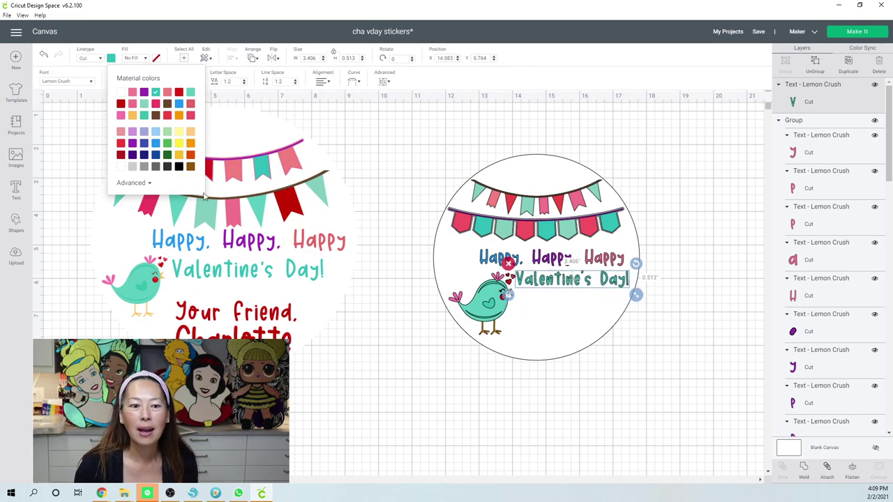
click(170, 161)
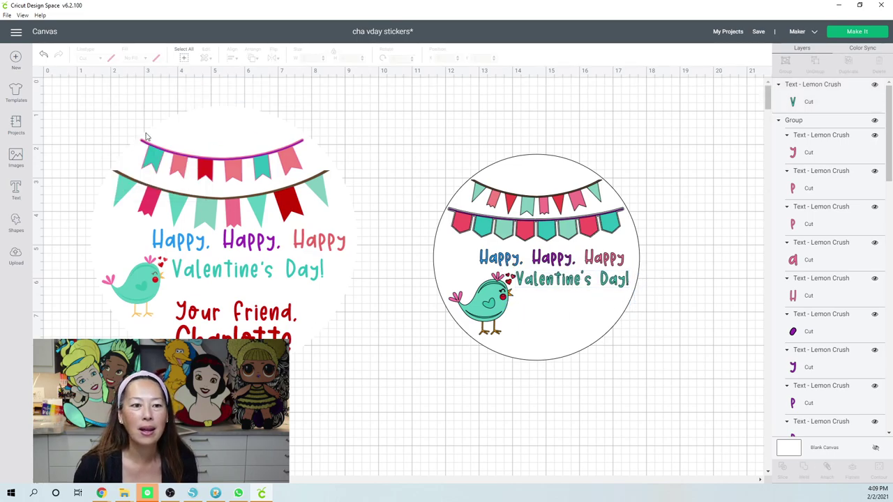
Step: Add a new two-line text reading 'Your Friend,' with the child's name on the second line
click(17, 192)
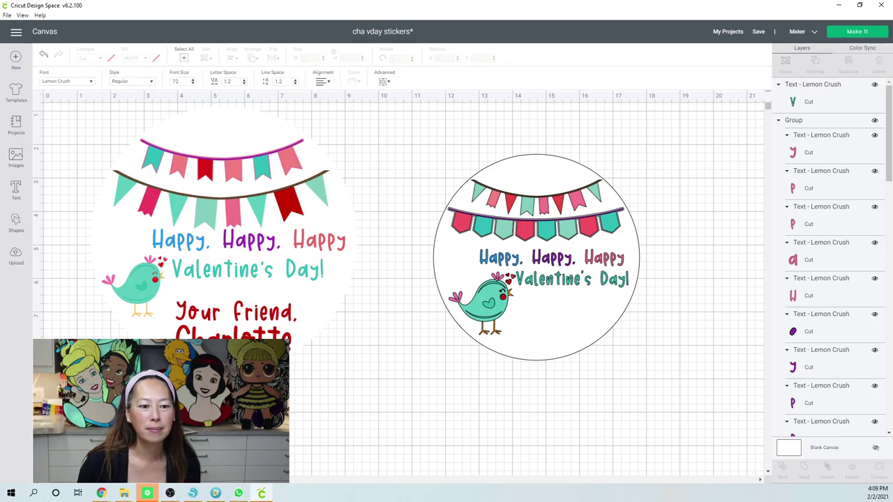
click(17, 187)
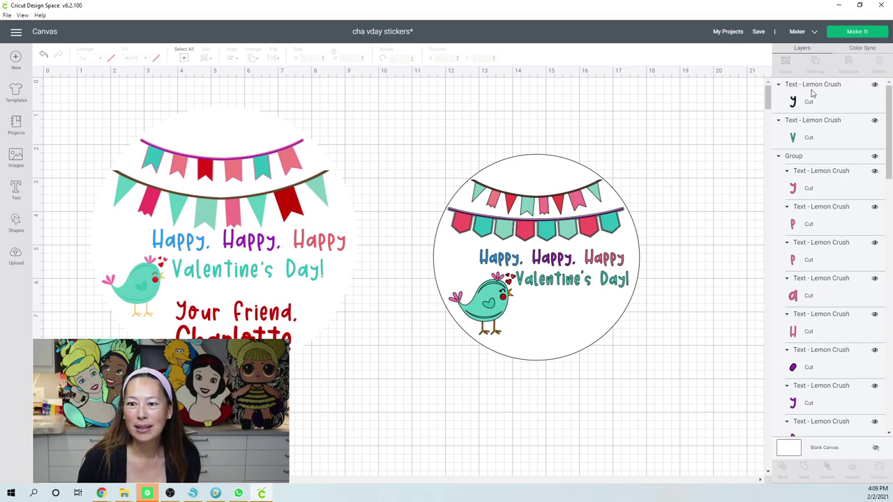
click(813, 93)
click(812, 93)
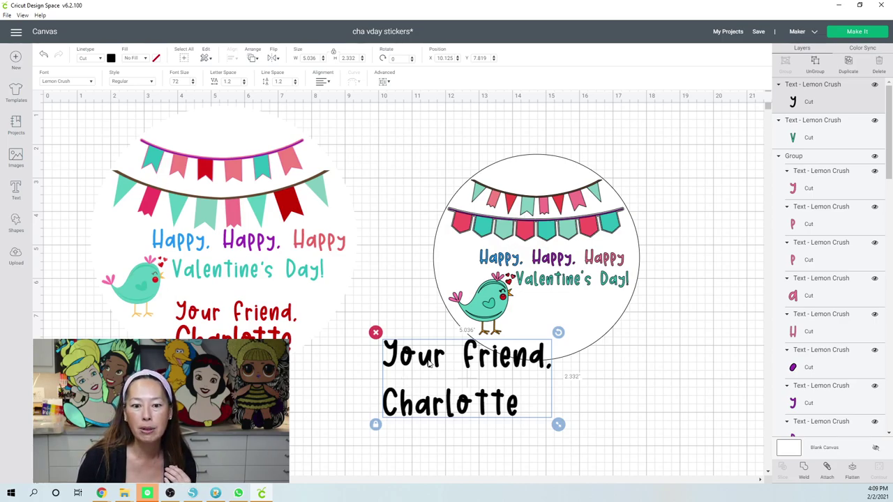
Step: Move the Your Friend text onto the circle, colour it dark red, and shrink it to 2.647 × 1.226 inches
drag(430, 363, 587, 308)
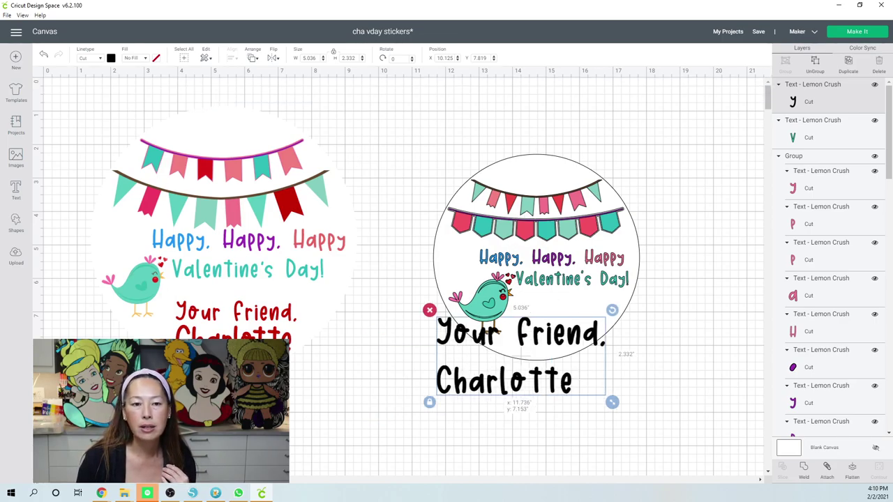
click(111, 58)
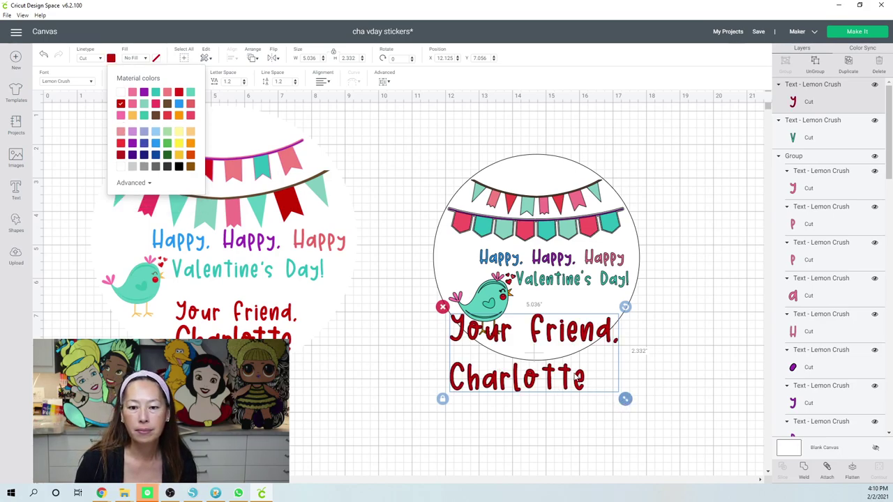
drag(623, 403, 544, 351)
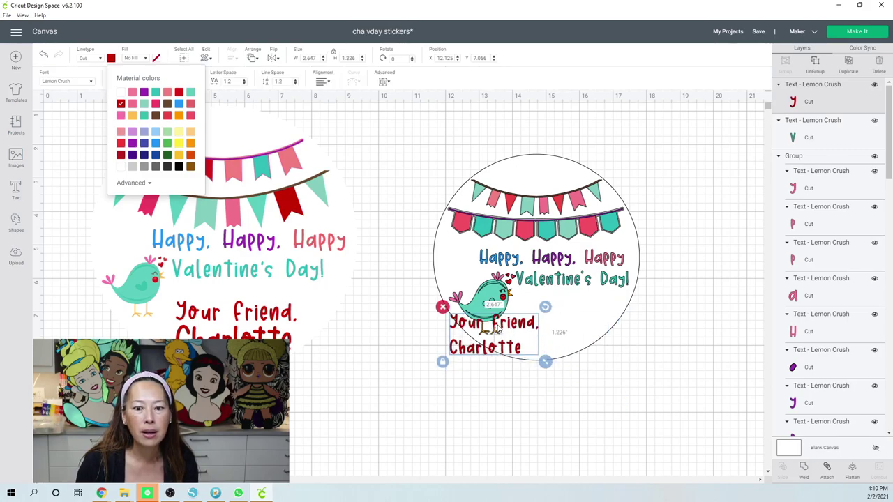
Step: Centre-align the two Your Friend lines and move the text into the circle's lower right
click(330, 83)
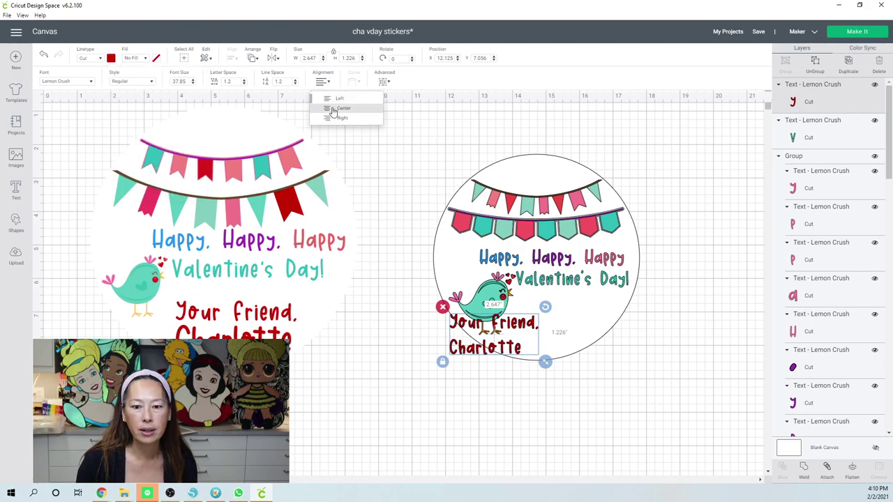
click(333, 111)
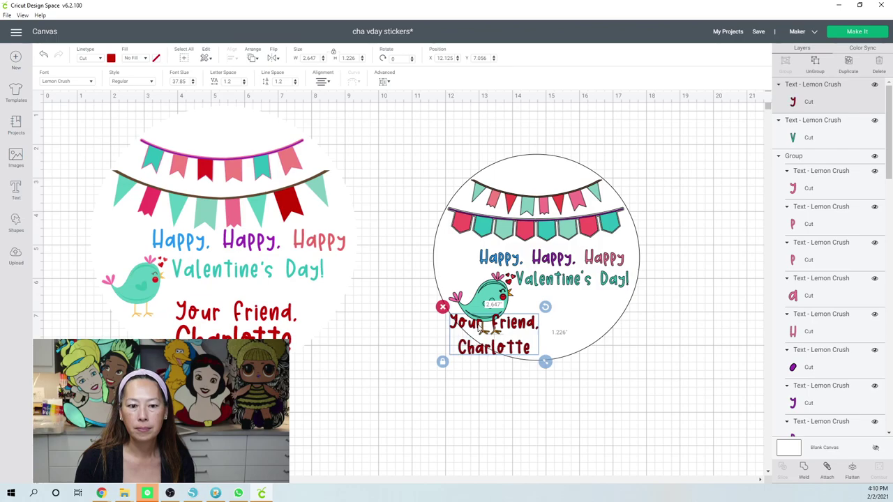
drag(535, 314, 581, 297)
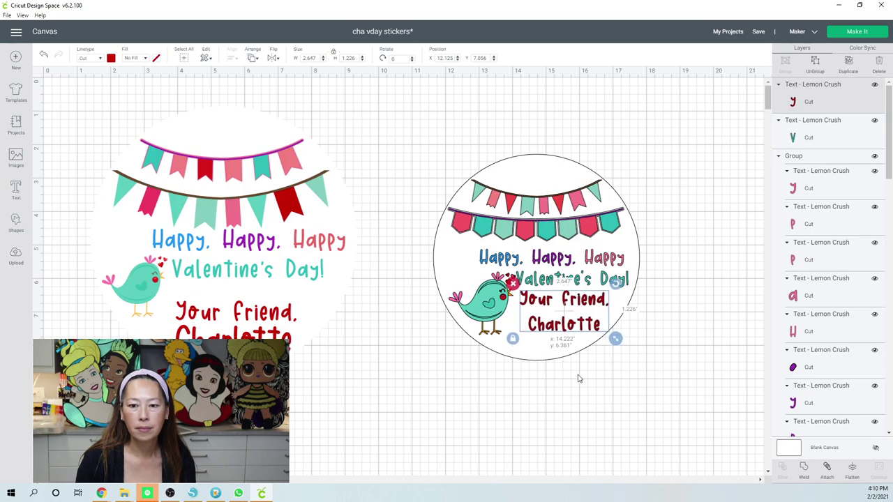
Step: Reposition the signature just below the circle and ungroup it into separate letters
click(584, 379)
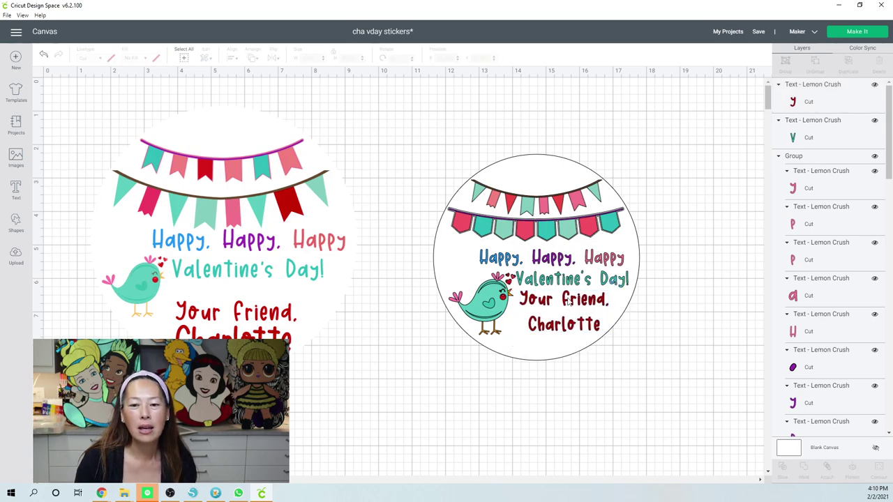
click(567, 348)
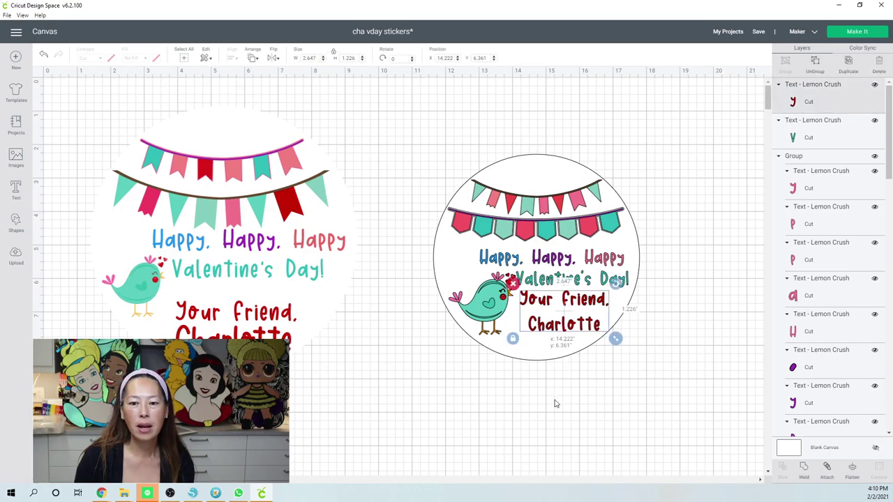
drag(580, 317, 566, 382)
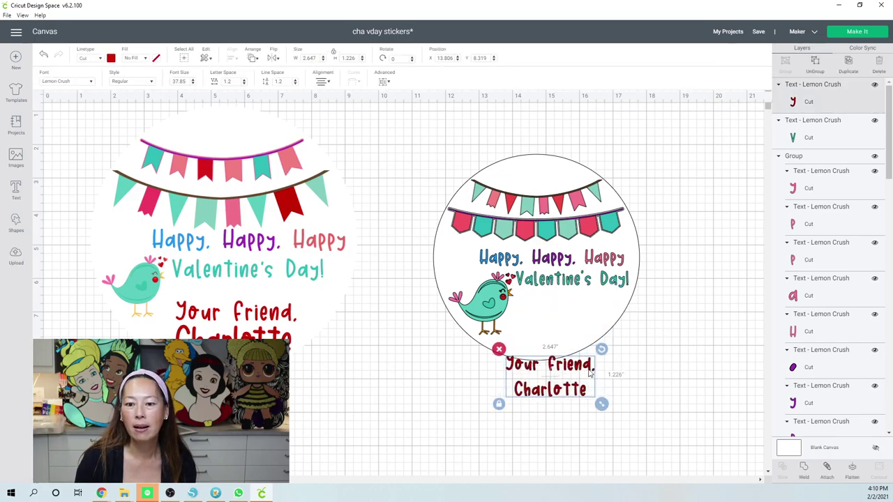
click(584, 391)
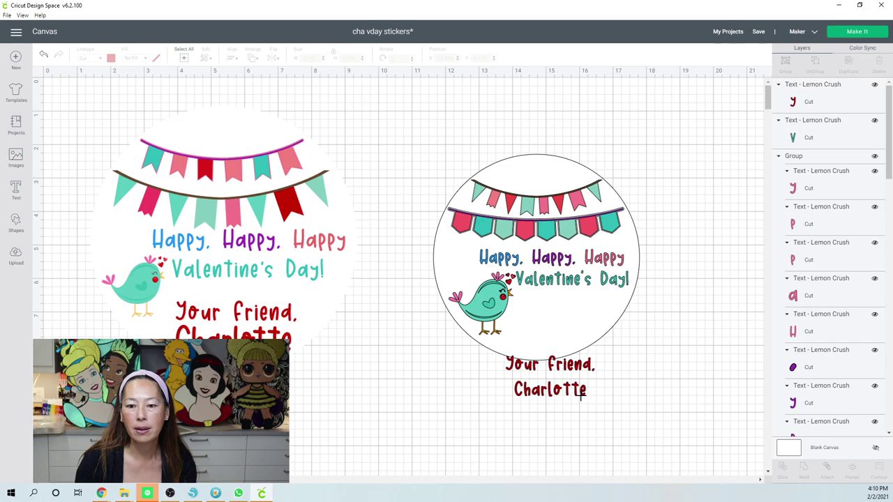
click(575, 369)
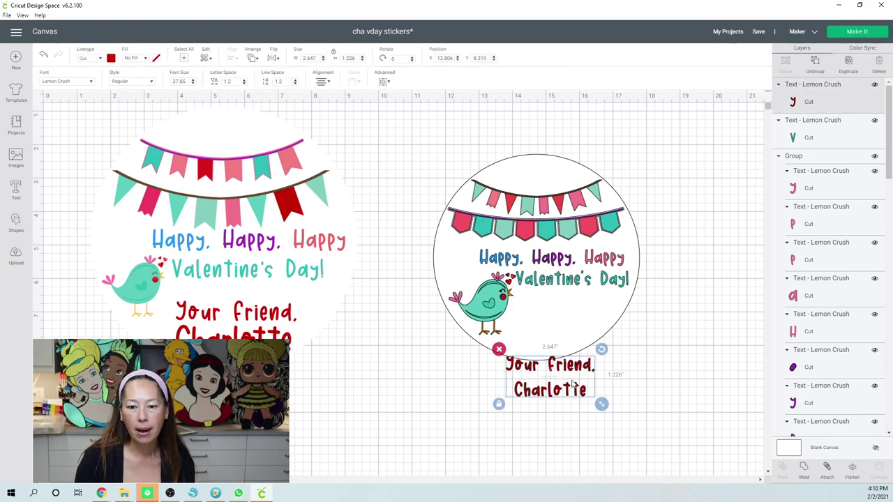
drag(570, 399, 566, 409)
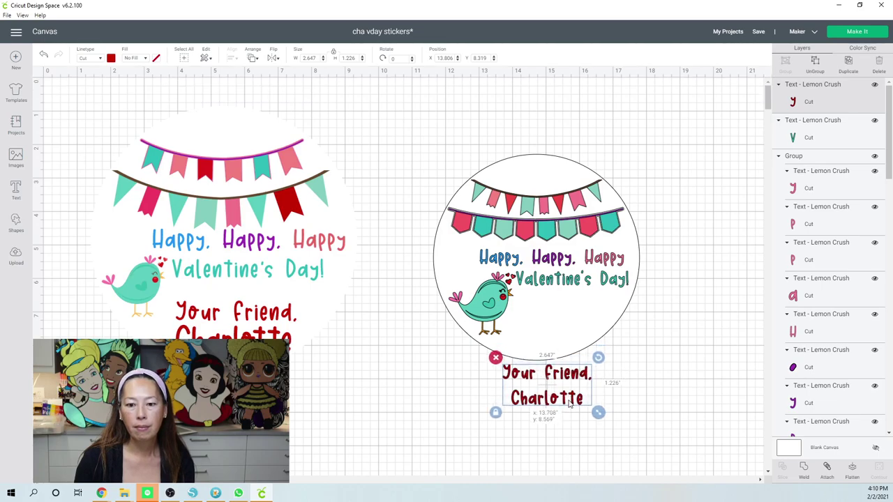
click(816, 62)
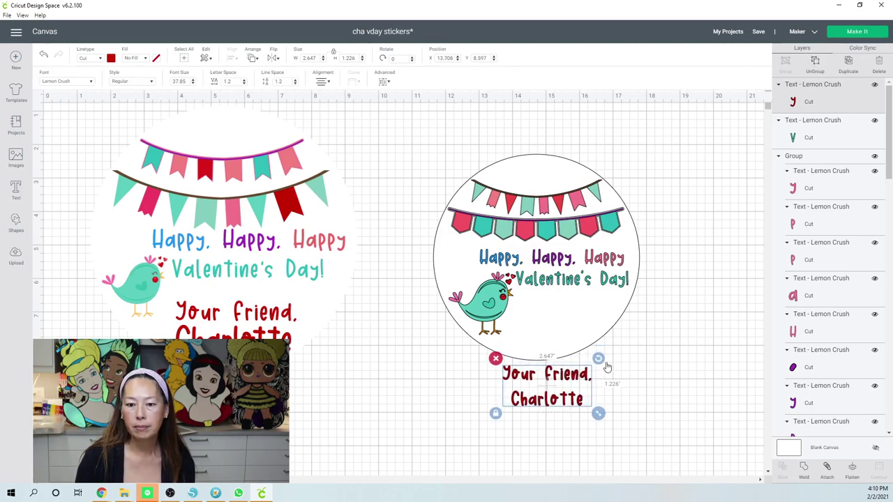
click(604, 425)
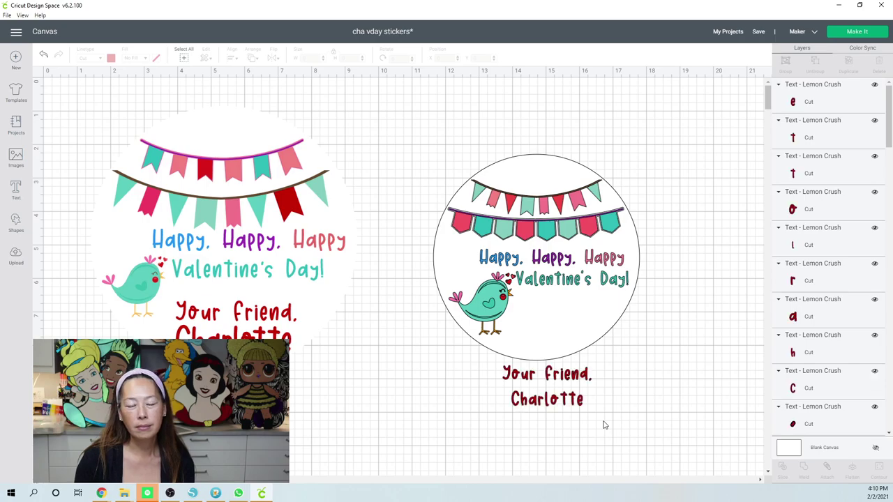
Step: Nudge the name line up toward 'Your Friend,' and regroup both lines into a 2.647 × 1.026 inch group
drag(602, 418, 489, 395)
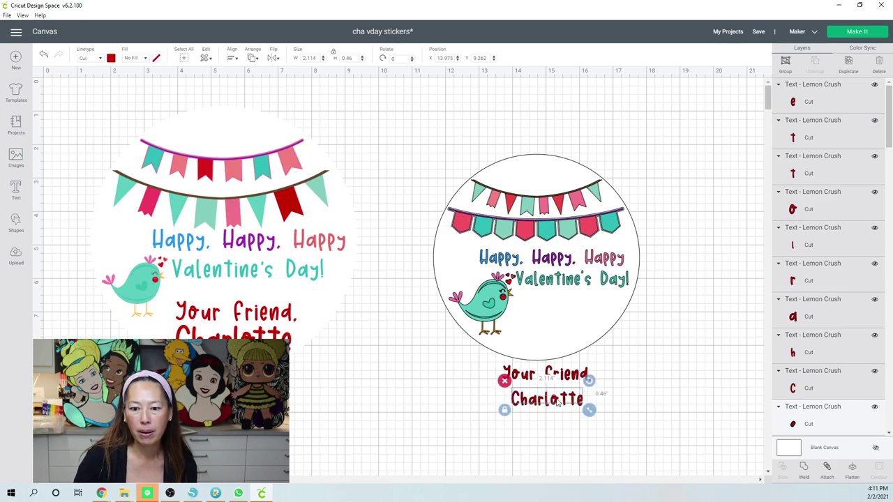
key(Up)
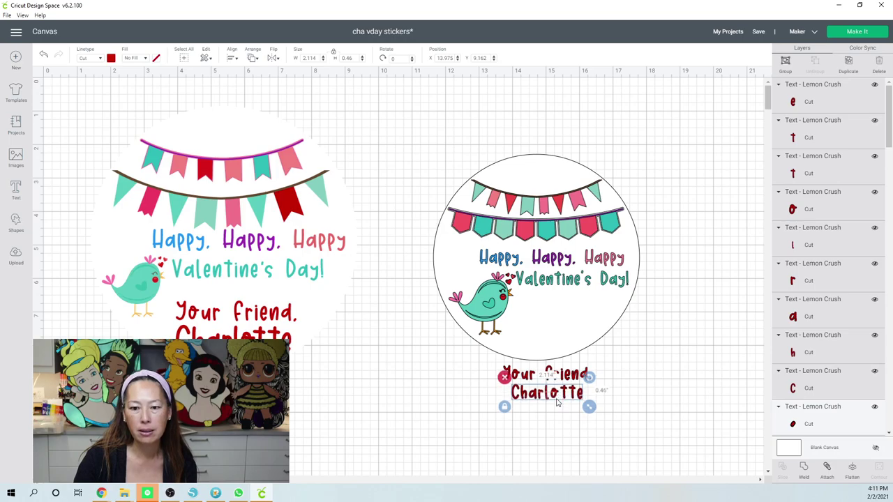
click(478, 384)
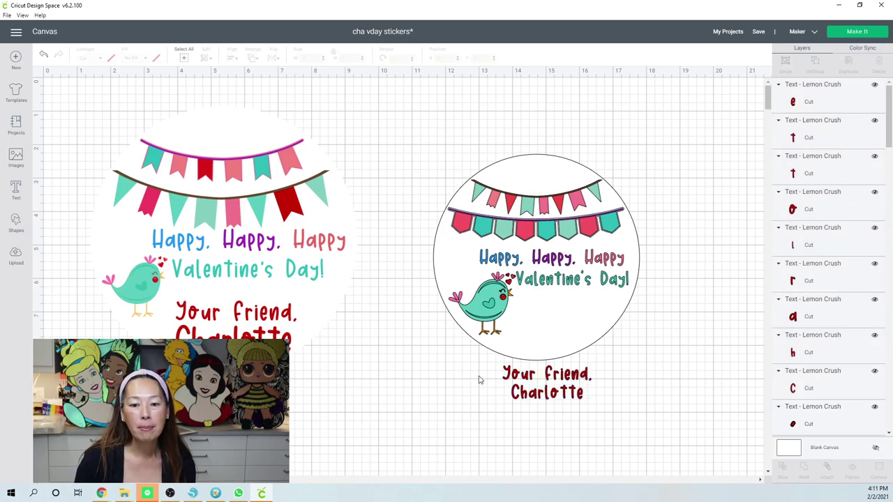
drag(604, 416, 625, 418)
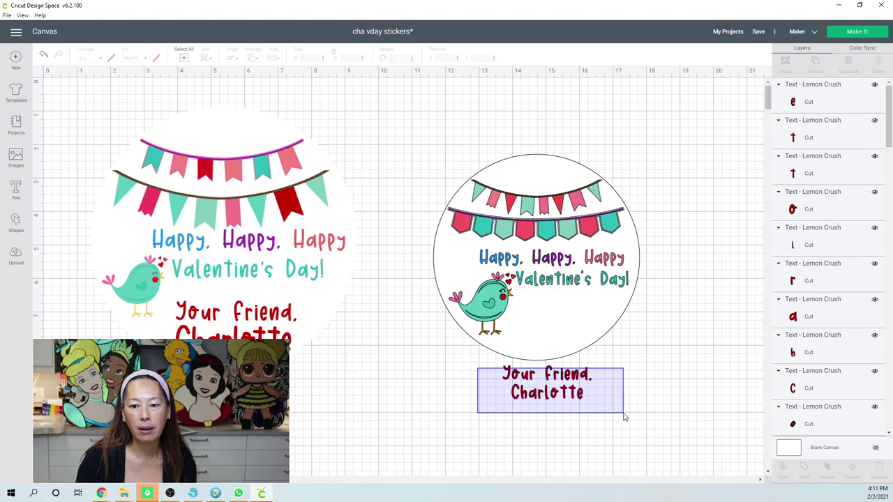
click(787, 63)
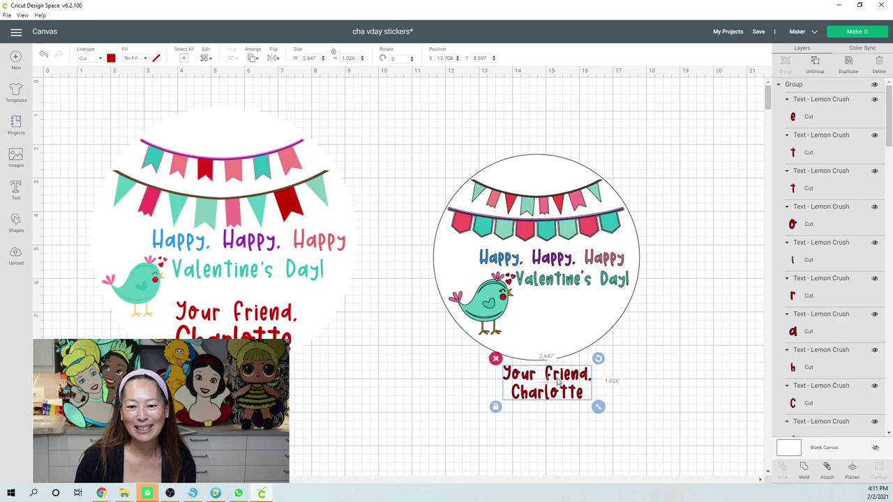
Step: Position the signature inside the circle beside the bird, just under Valentine's Day!
drag(570, 356, 580, 301)
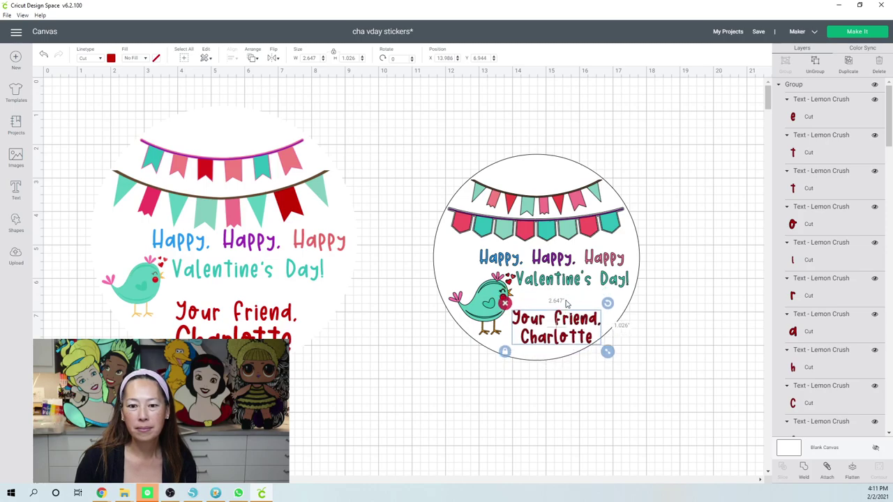
click(566, 304)
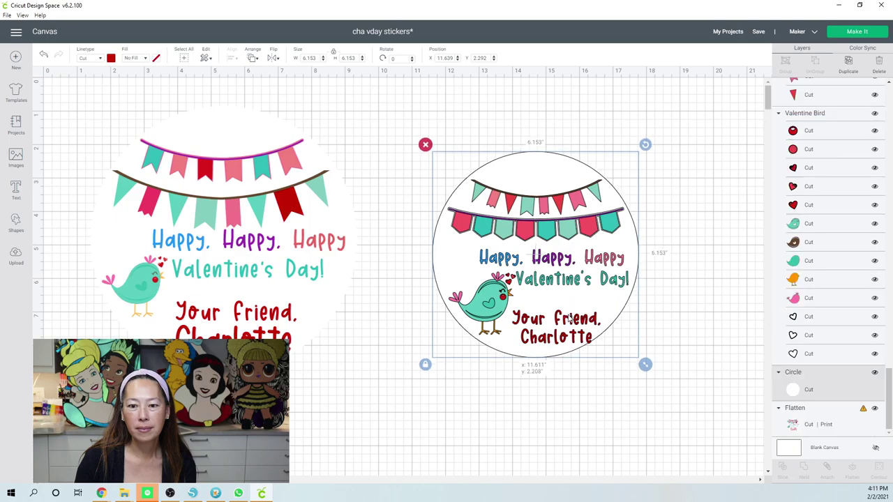
drag(569, 320, 567, 304)
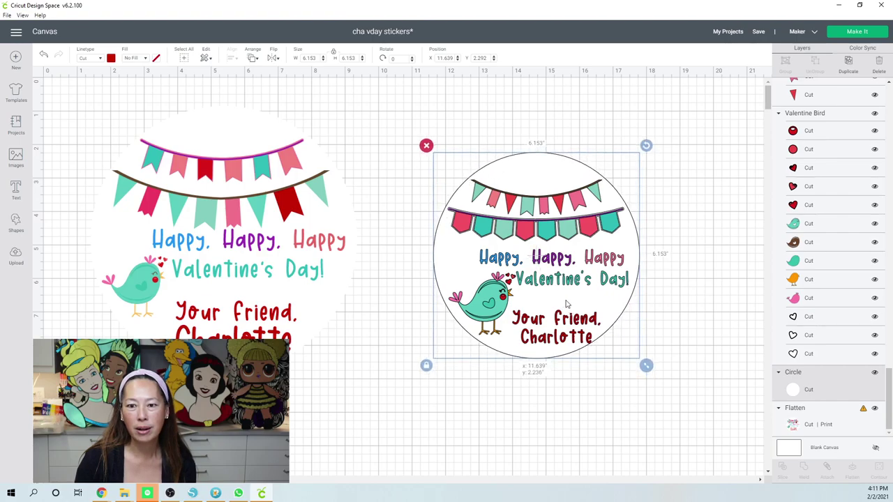
key(Escape)
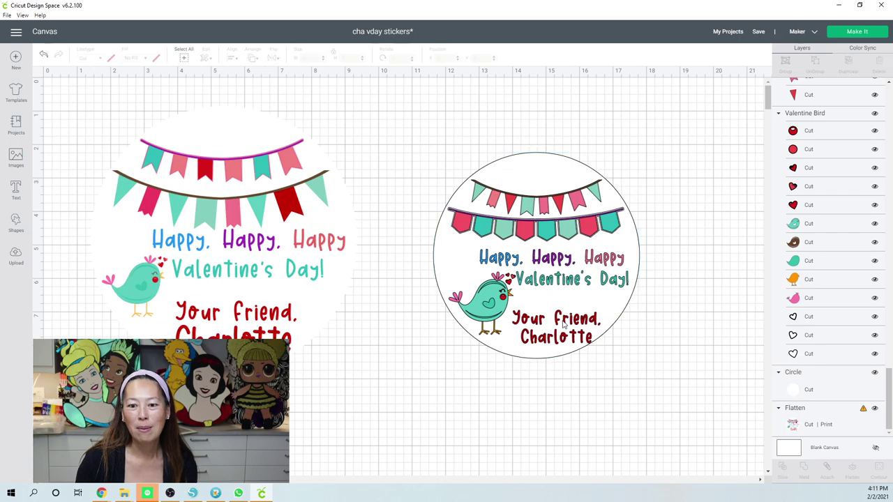
click(564, 324)
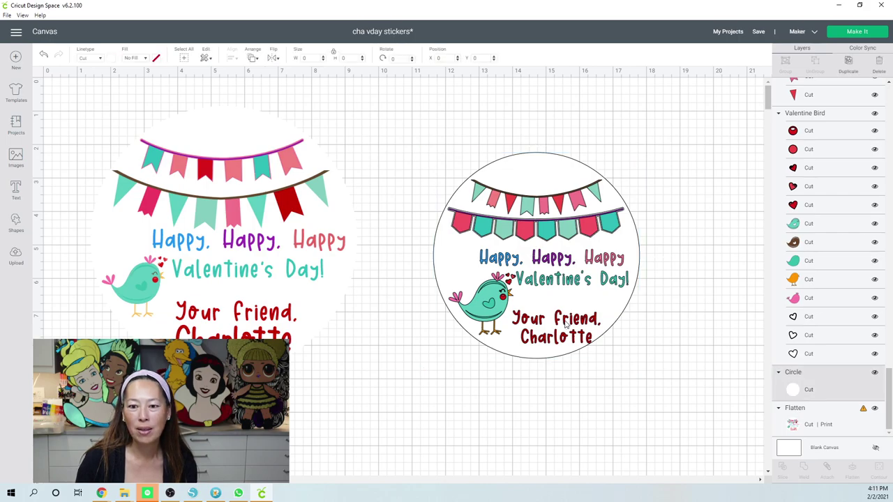
click(567, 325)
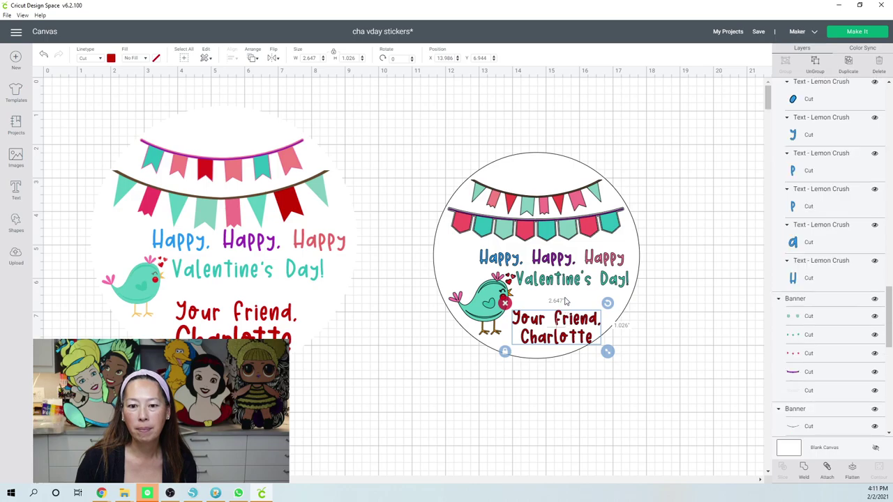
drag(566, 303, 565, 294)
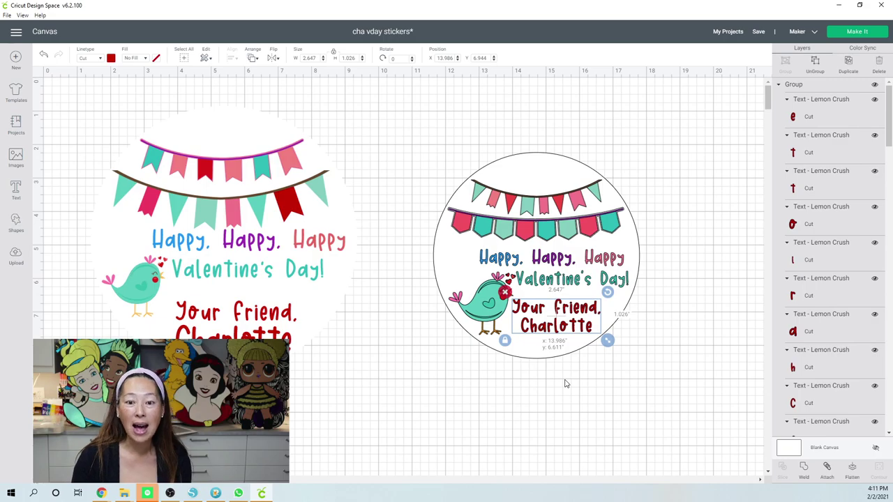
drag(611, 382, 444, 138)
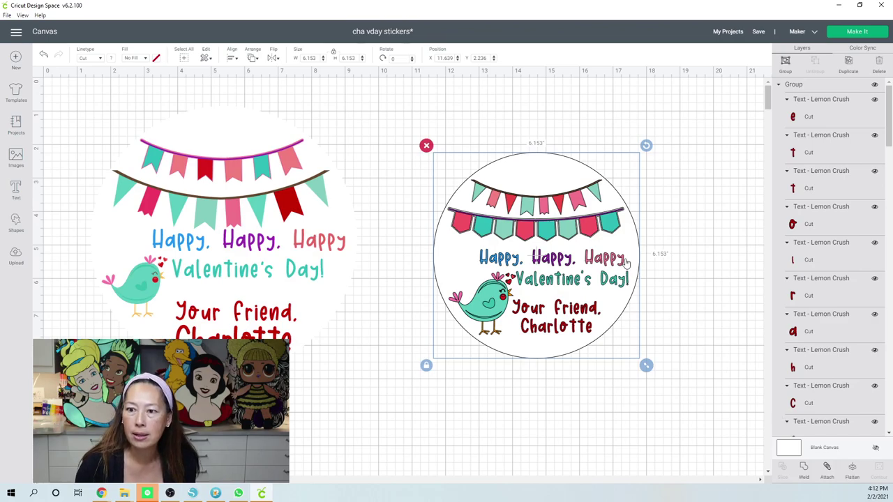
Step: Flatten the right sticker into Cut | Print artwork, then undo the flatten
click(851, 469)
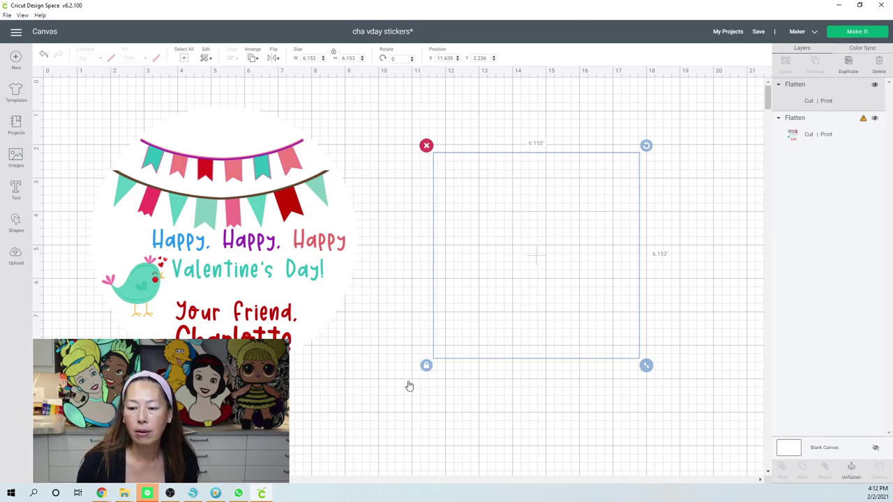
key(ctrl+z)
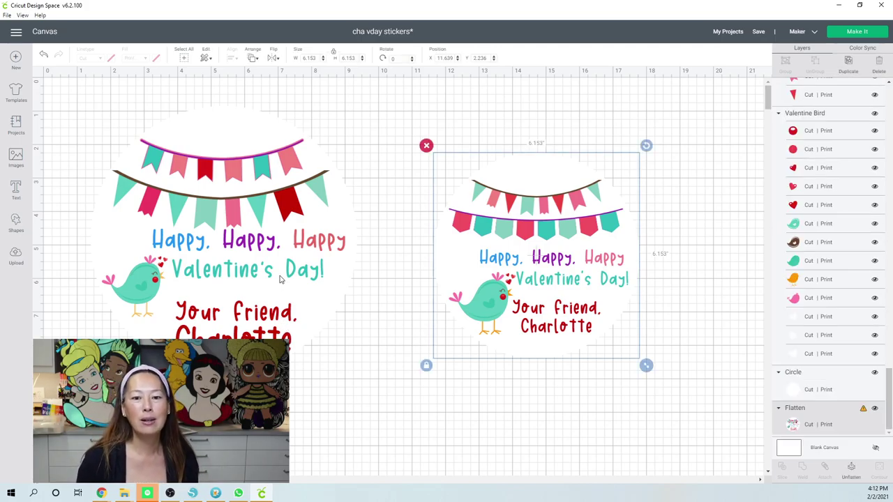
Step: Delete the left reference sticker and marquee-select every part of the remaining sticker
click(265, 234)
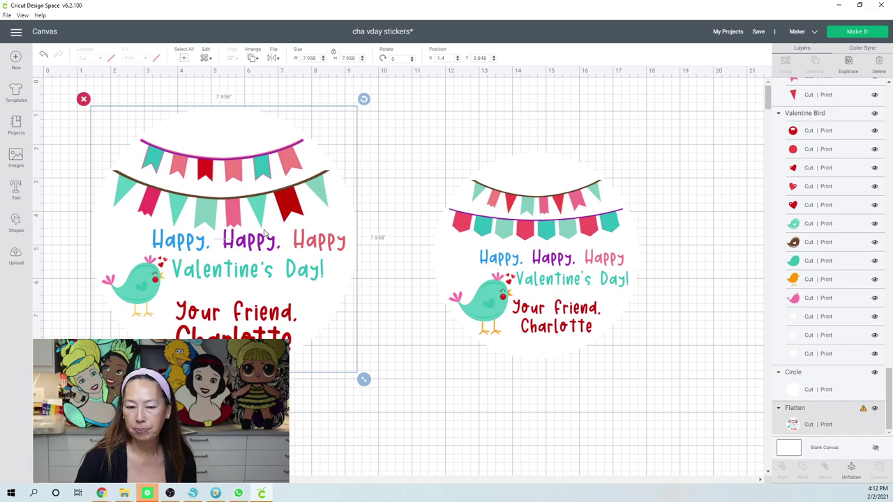
key(Delete)
click(586, 275)
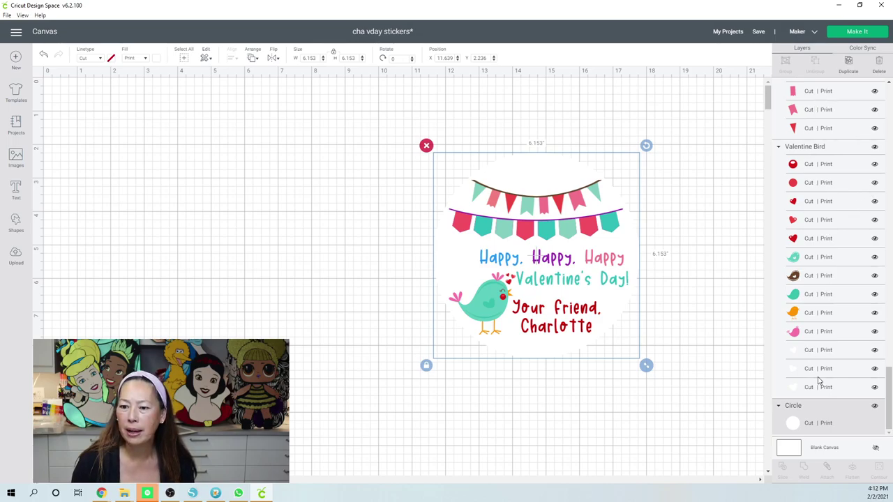
click(652, 416)
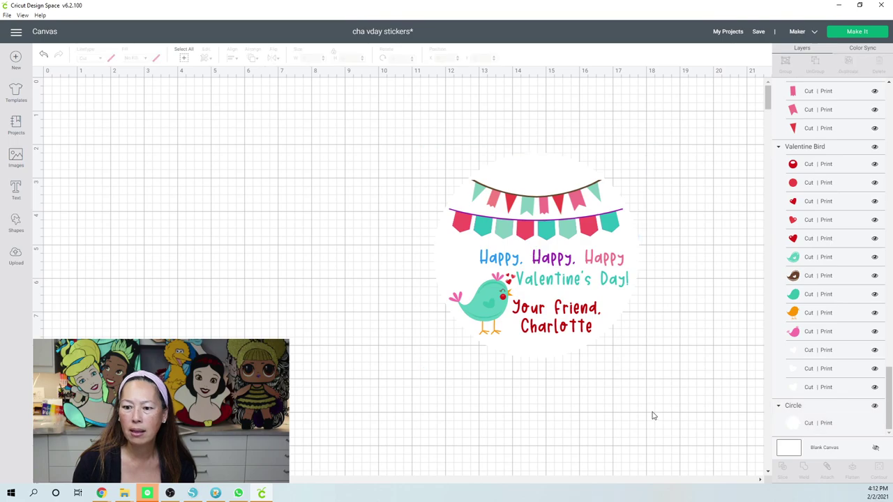
drag(665, 405, 403, 129)
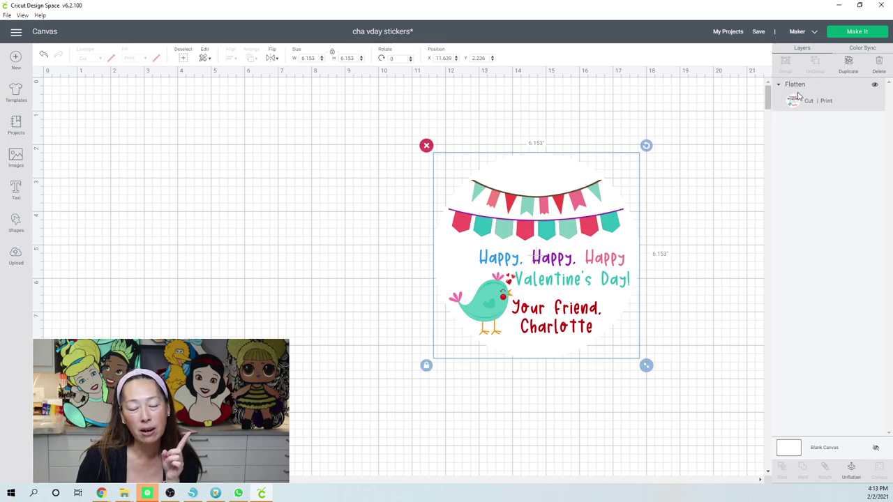
Step: Resize the flattened Valentine sticker to 2 by 2 inches using the locked width
click(309, 58)
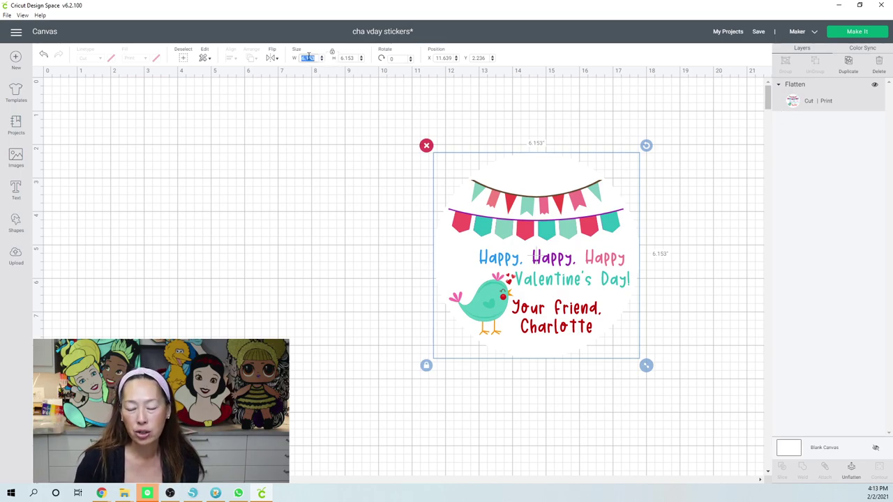
text(2)
key(Tab)
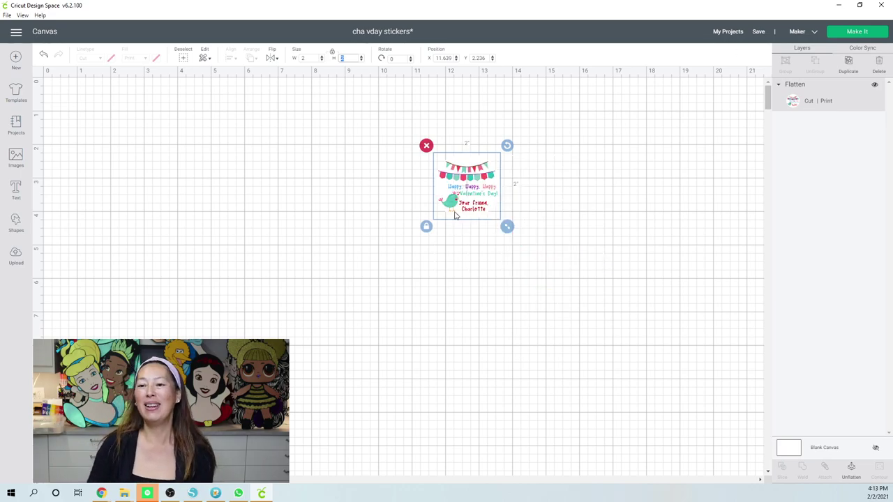
Step: In Make It, apply 12 project copies of the sticker on the Letter mat
click(856, 32)
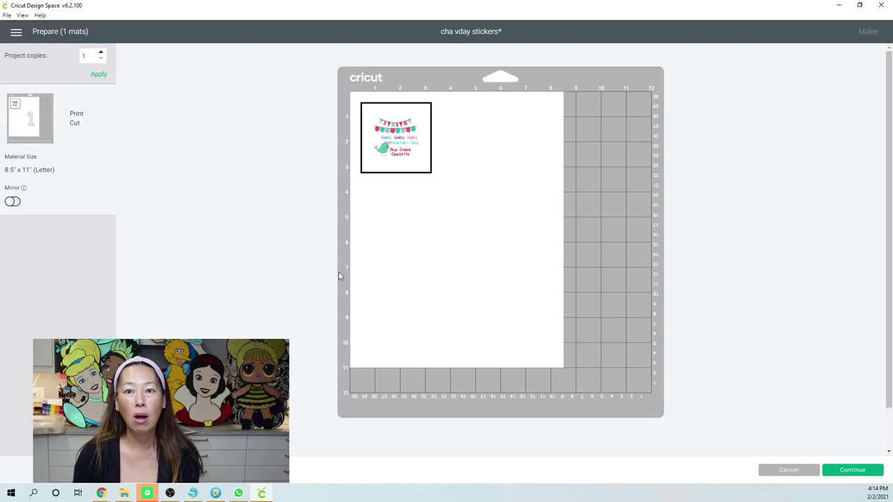
double_click(85, 54)
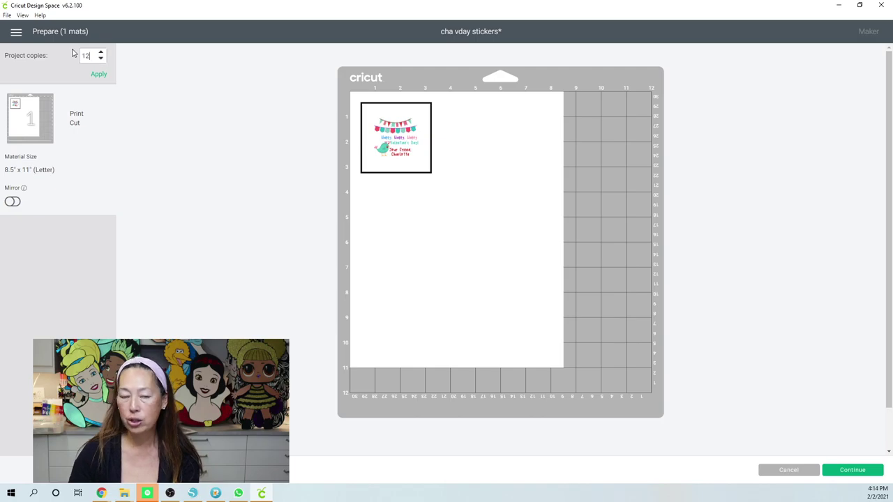
click(99, 75)
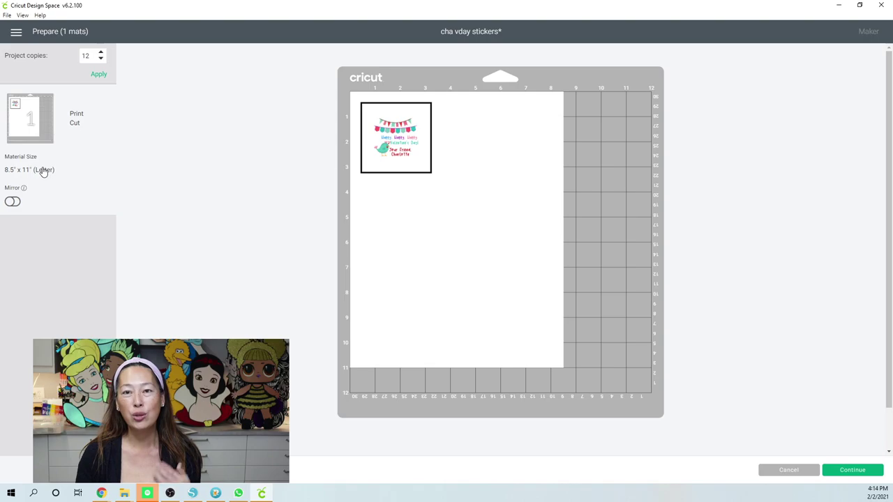
click(100, 74)
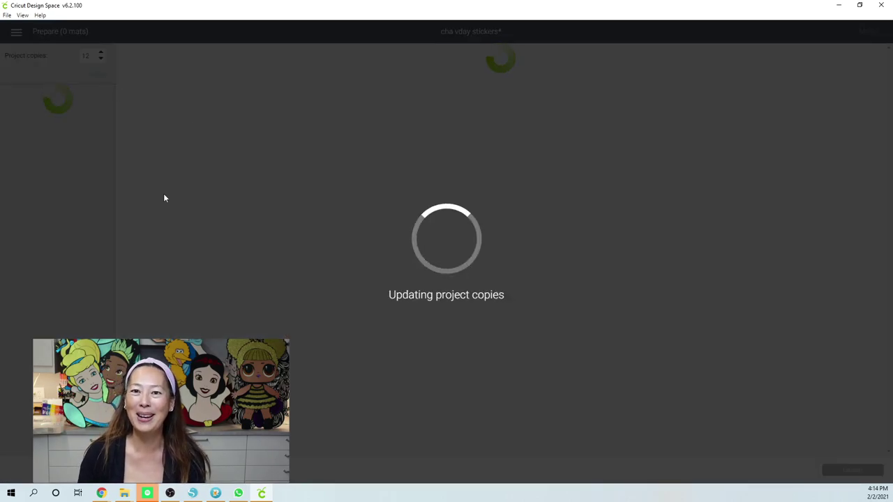